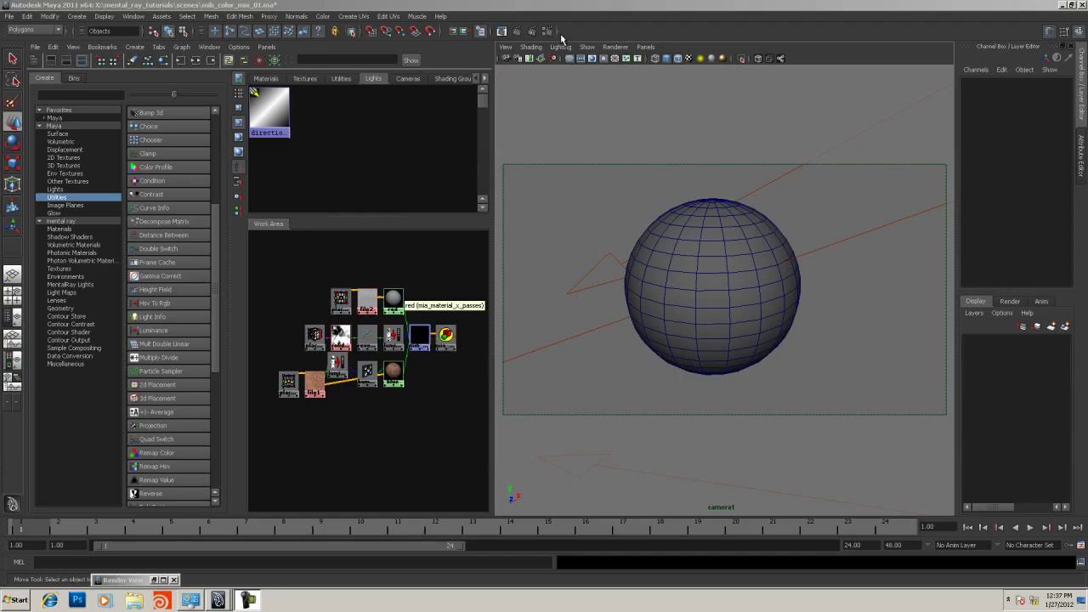
- Show the previous mental ray render of the brushed-metal sphere with rust patches in the Render View
click(502, 33)
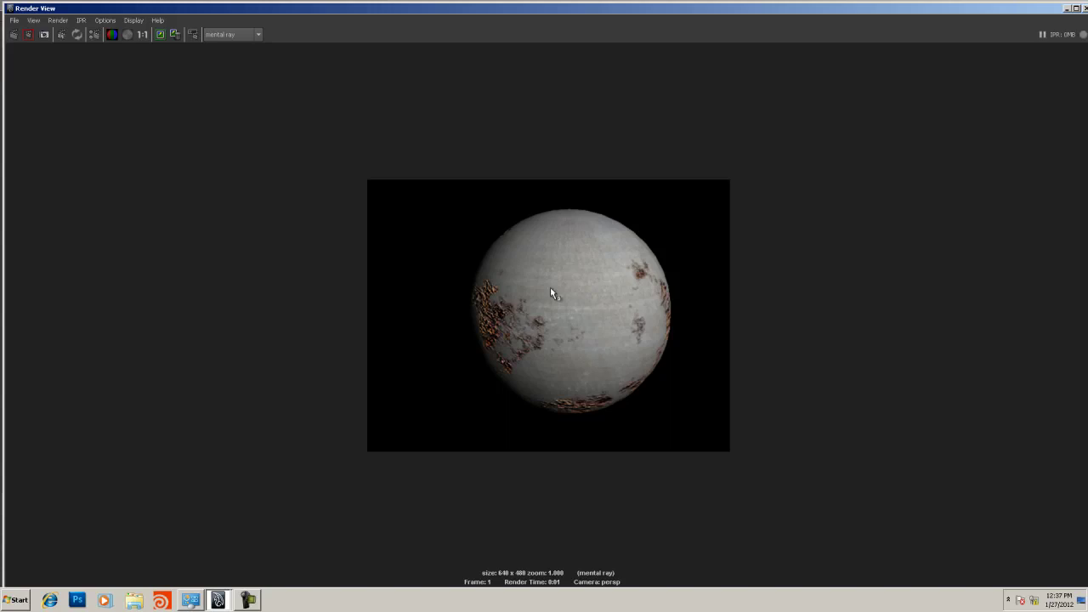
- Close the Render View, inspect luminance2, and nudge mib_color_mix1 slightly right in the Hypershade
click(1073, 8)
scroll(448, 301, up, 3)
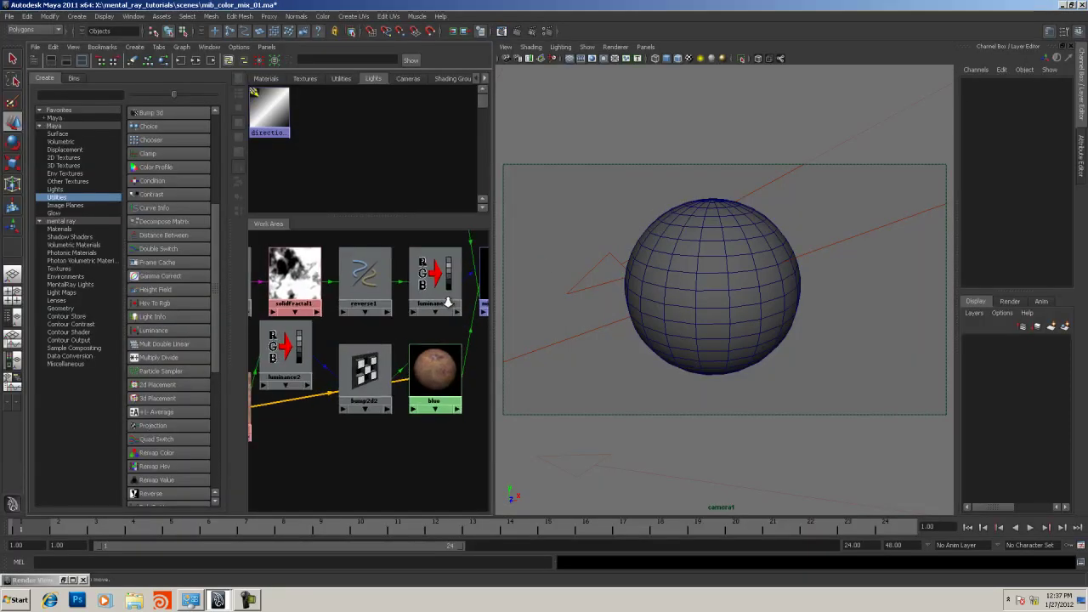
click(298, 374)
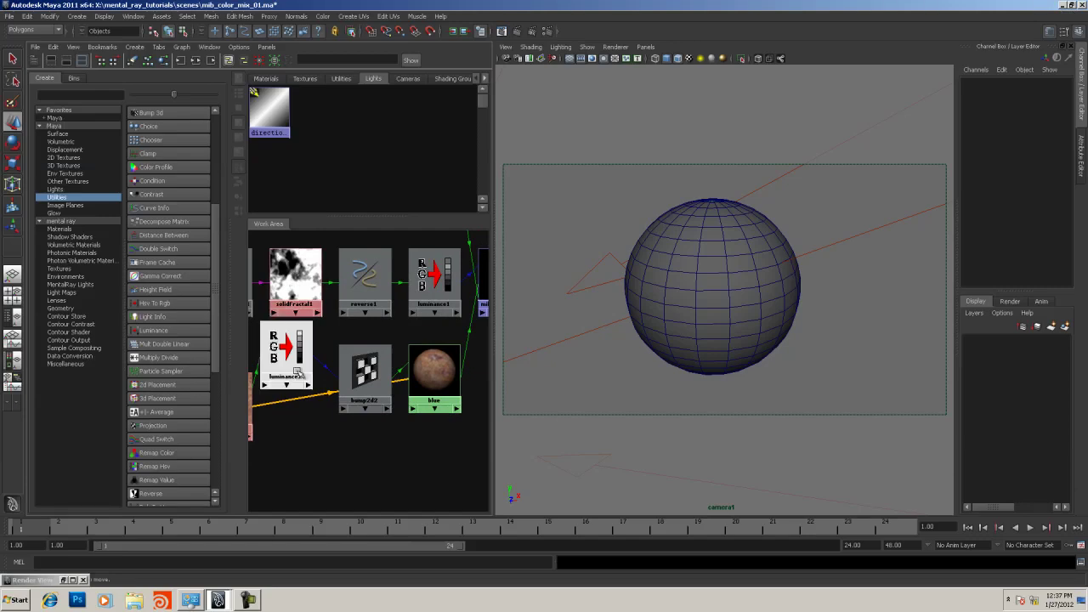
scroll(340, 406, down, 4)
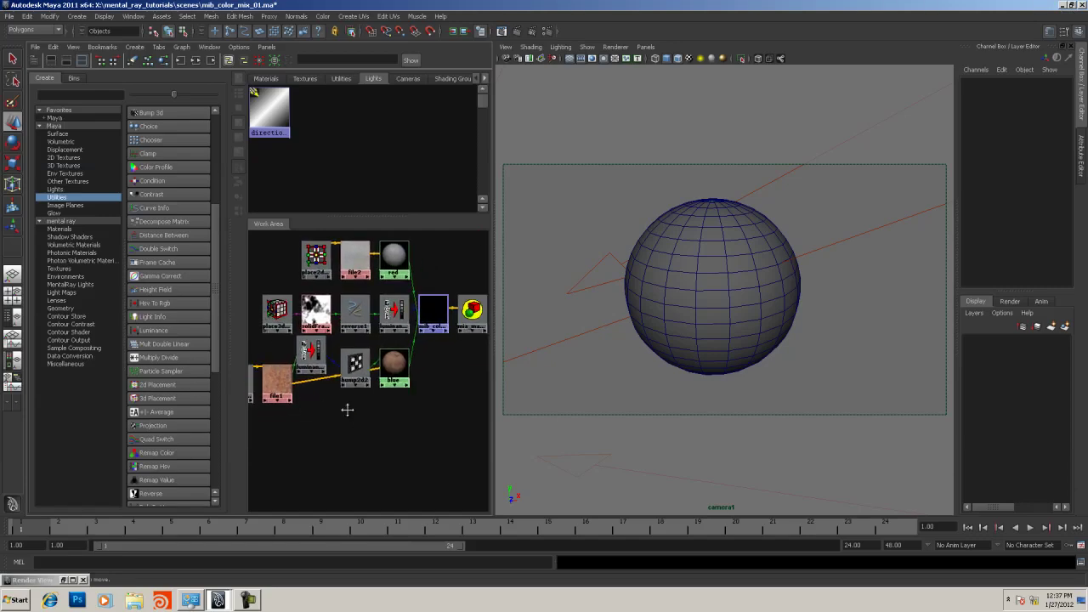
scroll(340, 409, down, 4)
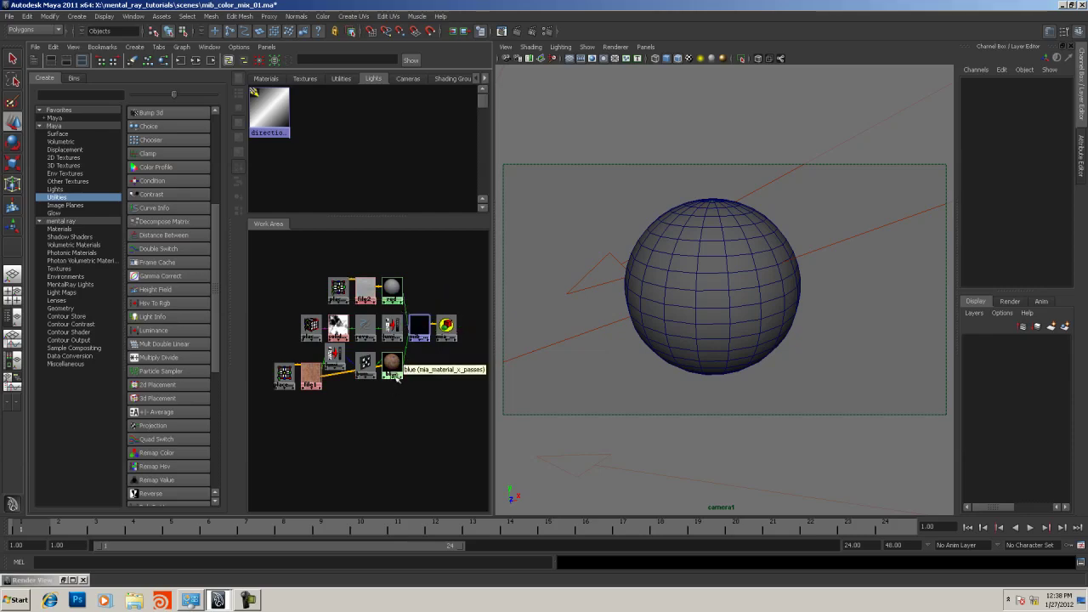
click(423, 320)
drag(422, 320, 451, 322)
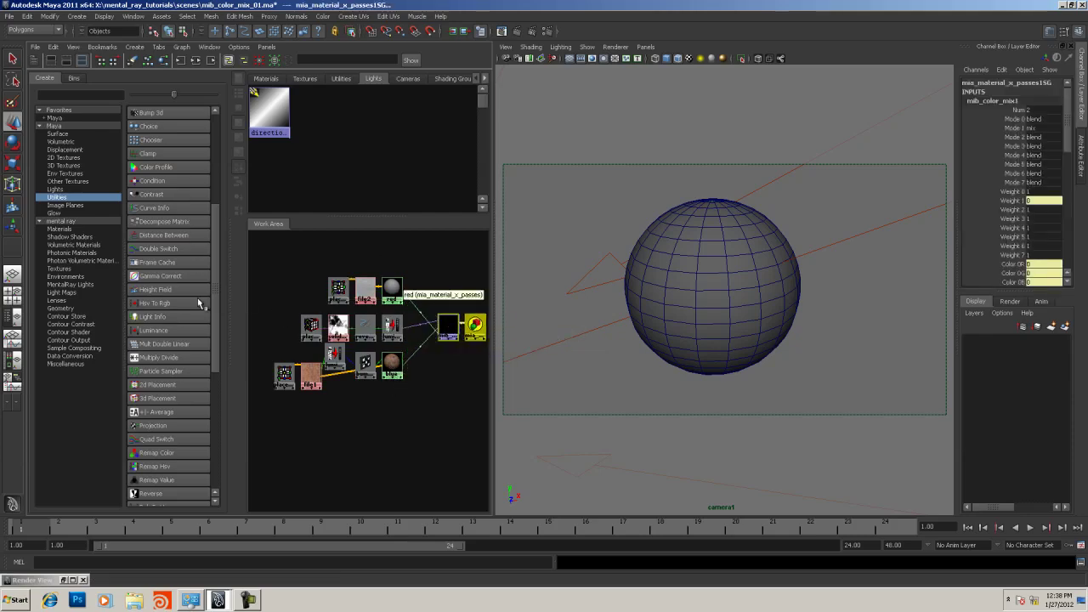
scroll(375, 271, down, 3)
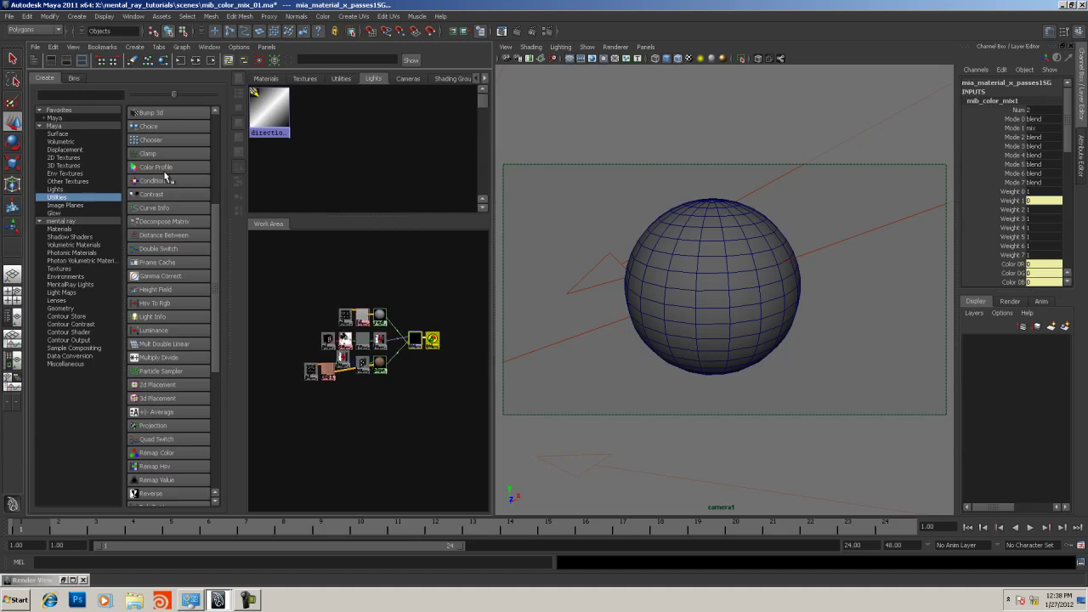
- Create mia_material_x_passes4 with its shading group from mental ray Materials and place them above the network
click(71, 229)
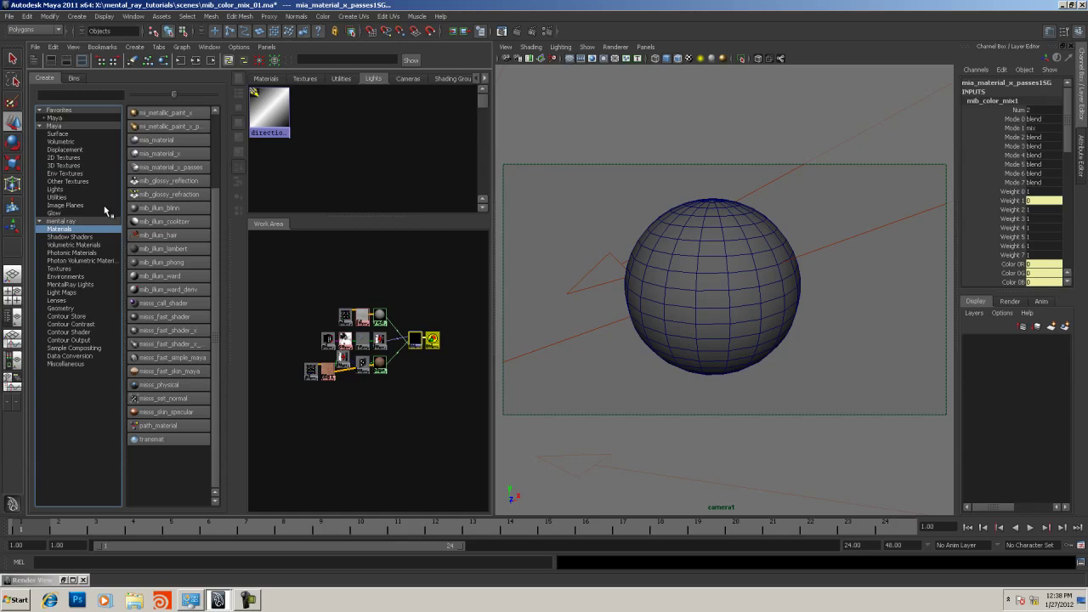
click(170, 167)
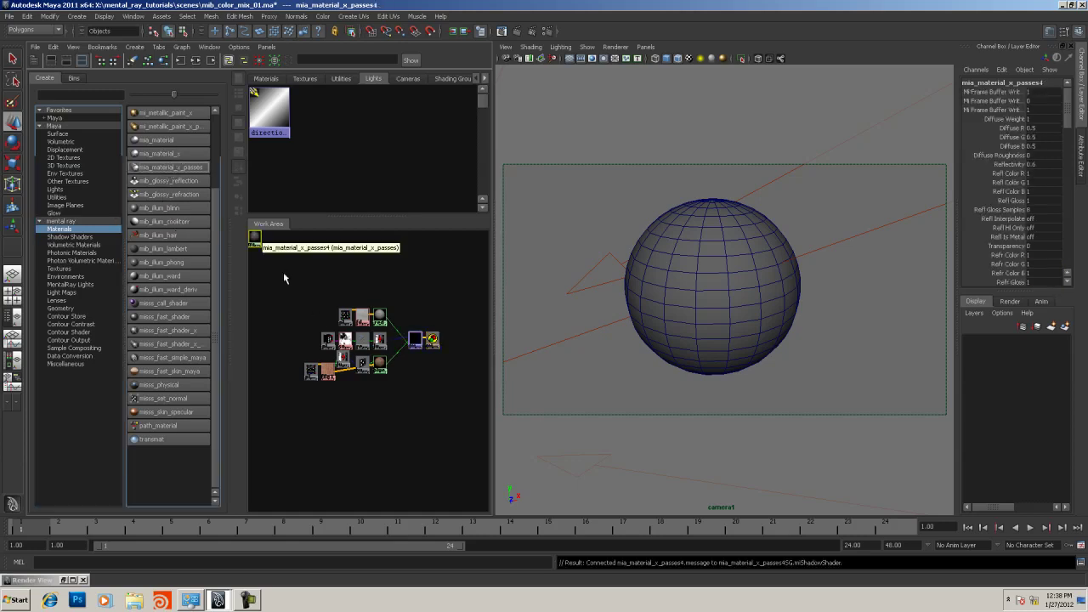
drag(255, 238, 393, 268)
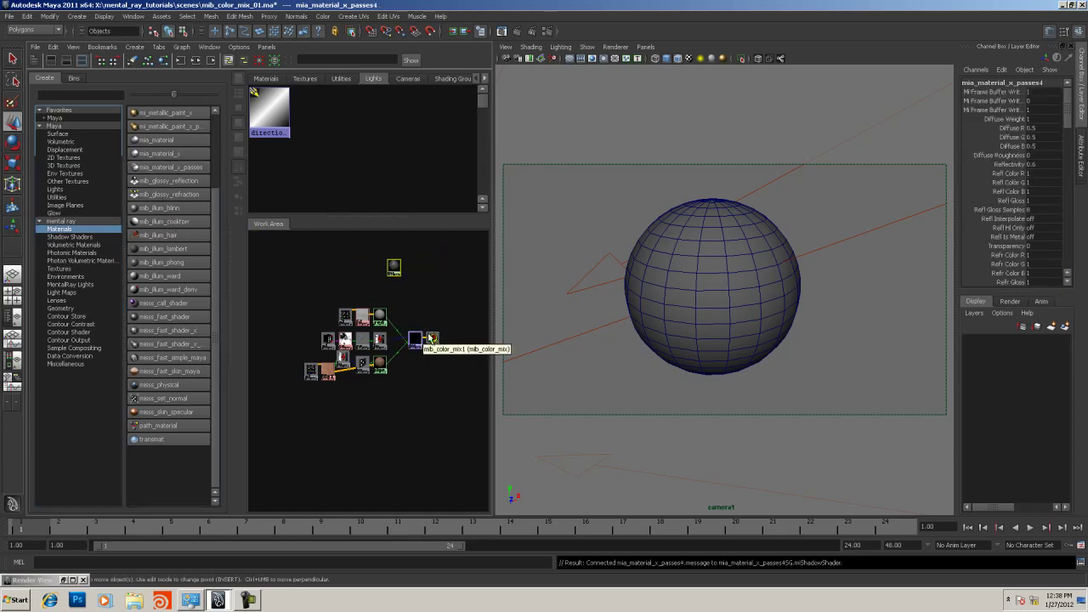
click(432, 338)
click(196, 61)
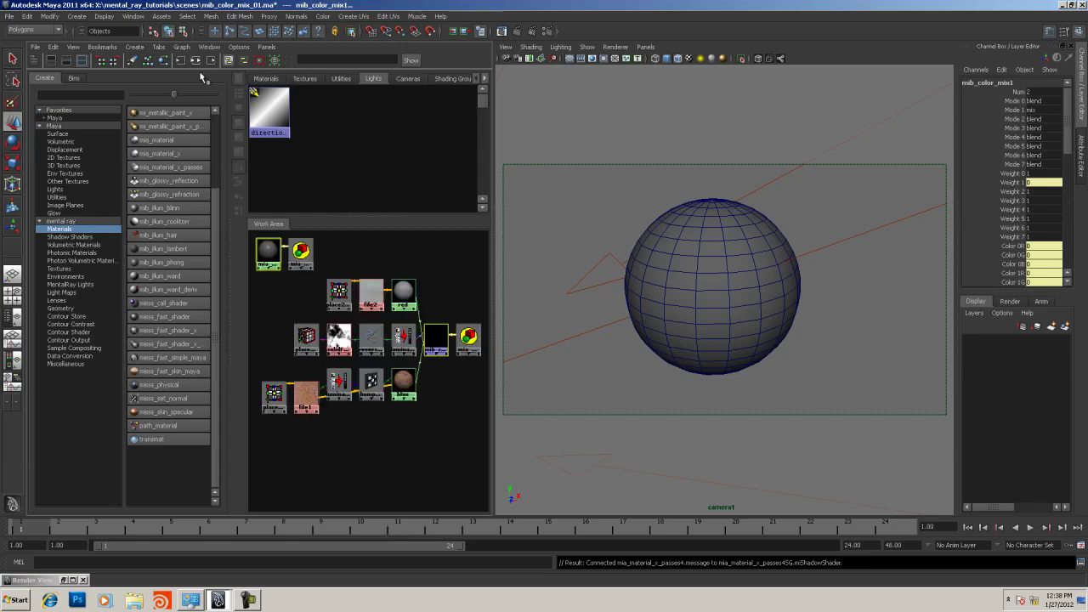
scroll(369, 287, down, 3)
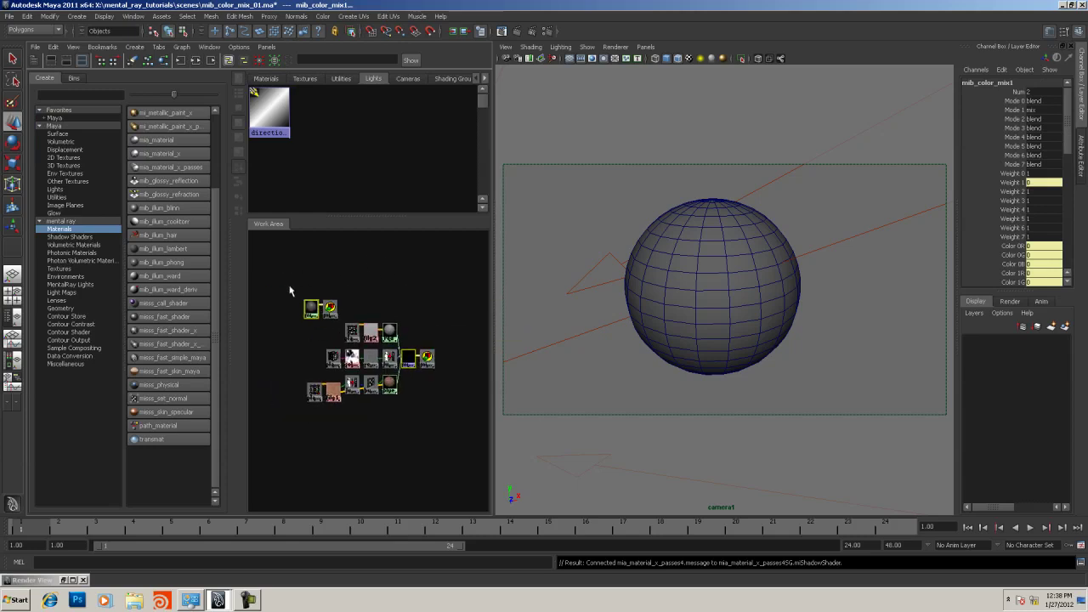
drag(289, 291, 366, 253)
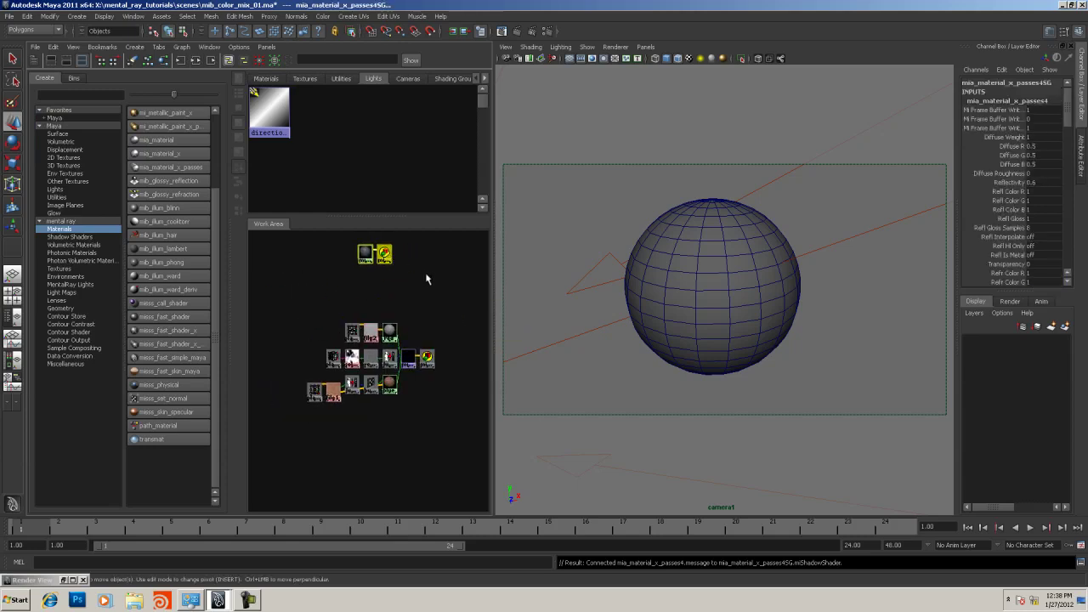
click(426, 279)
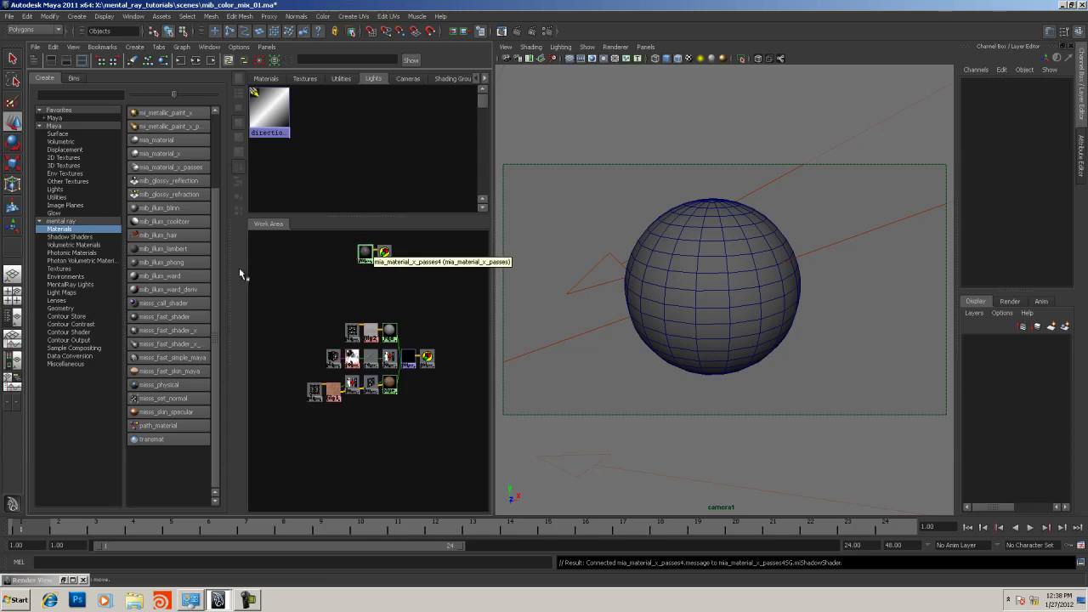
- Create a mib_color_mix2 node from mental ray Data Conversion and place it beside the network
click(68, 355)
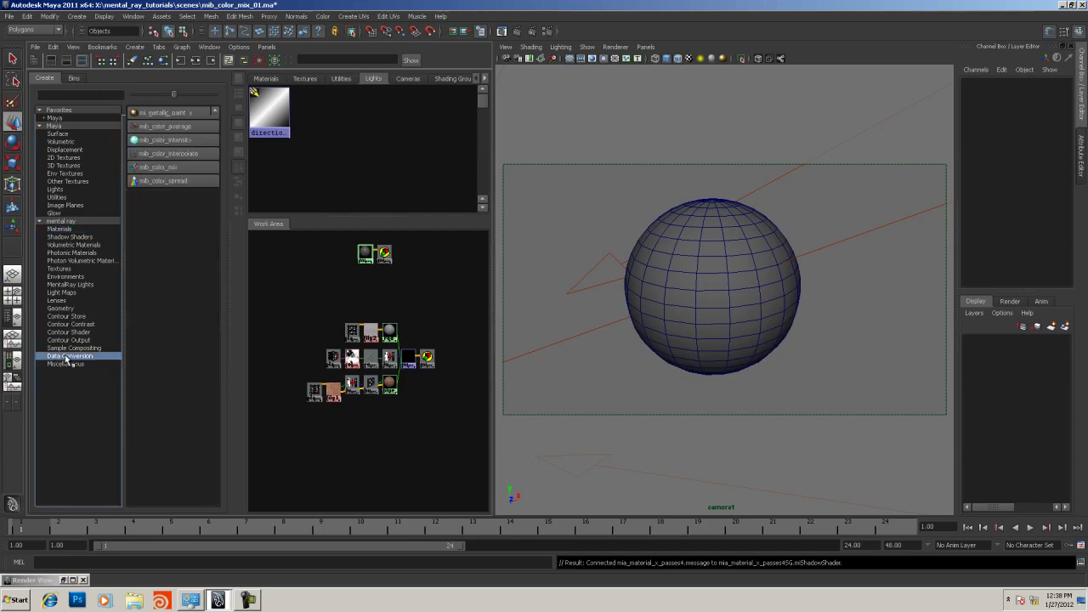
click(161, 168)
drag(255, 240, 384, 299)
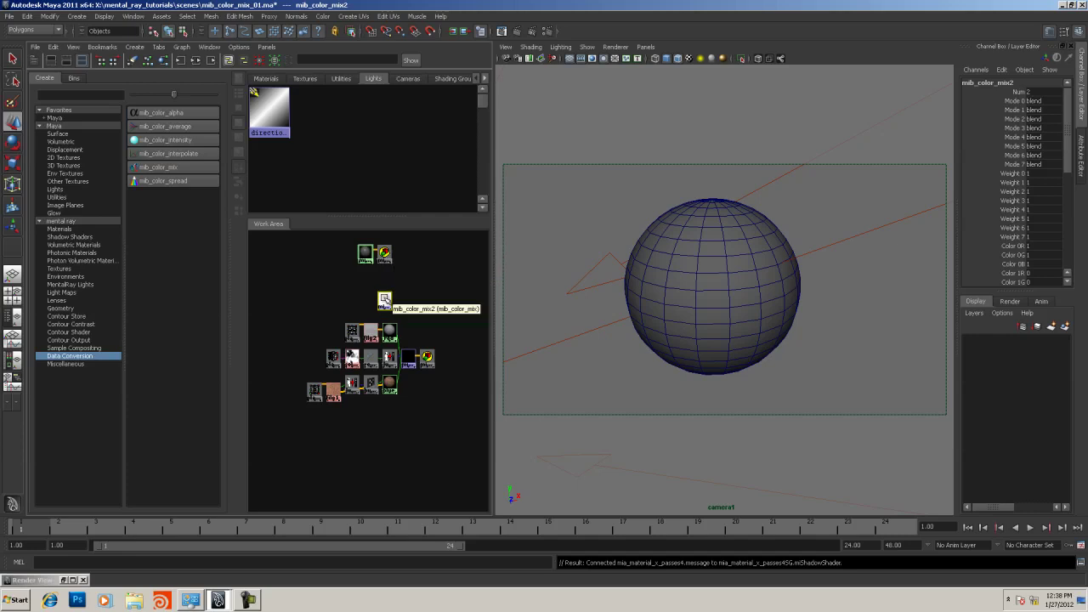
- Connect mib_color_mix2 as mia_material_x_passes4SG's material and shadow shader, then assign that group to the sphere
double_click(383, 254)
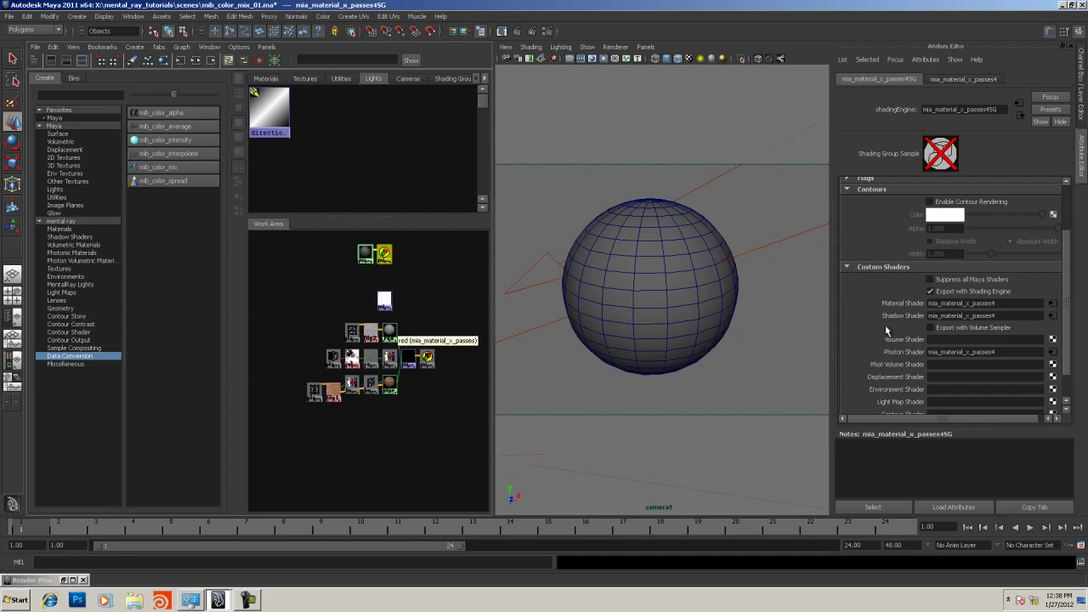
middle_drag(386, 301, 895, 306)
middle_drag(385, 301, 901, 315)
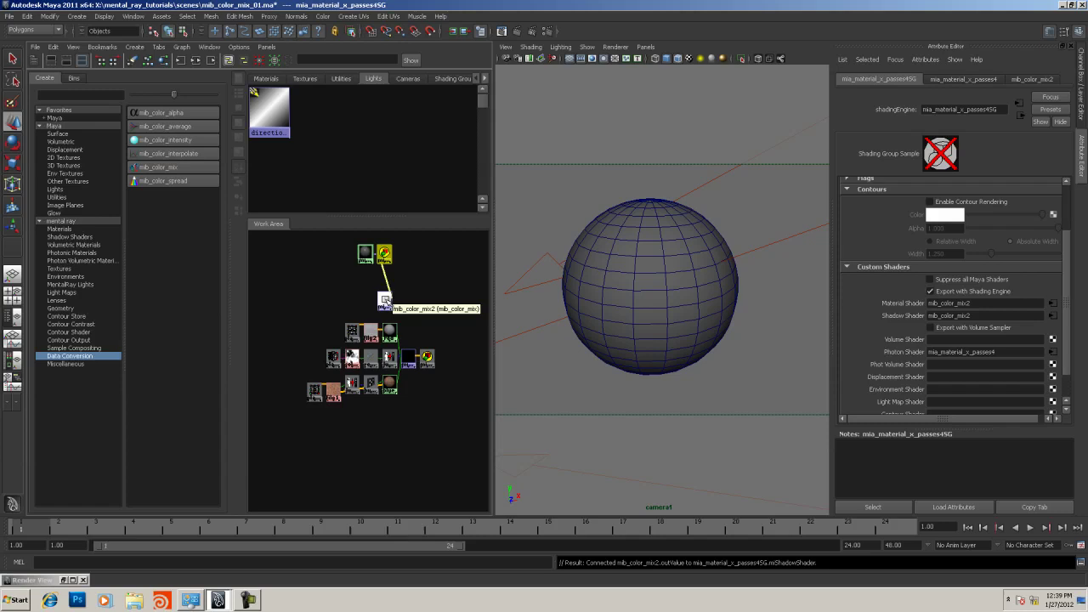
drag(383, 253, 408, 253)
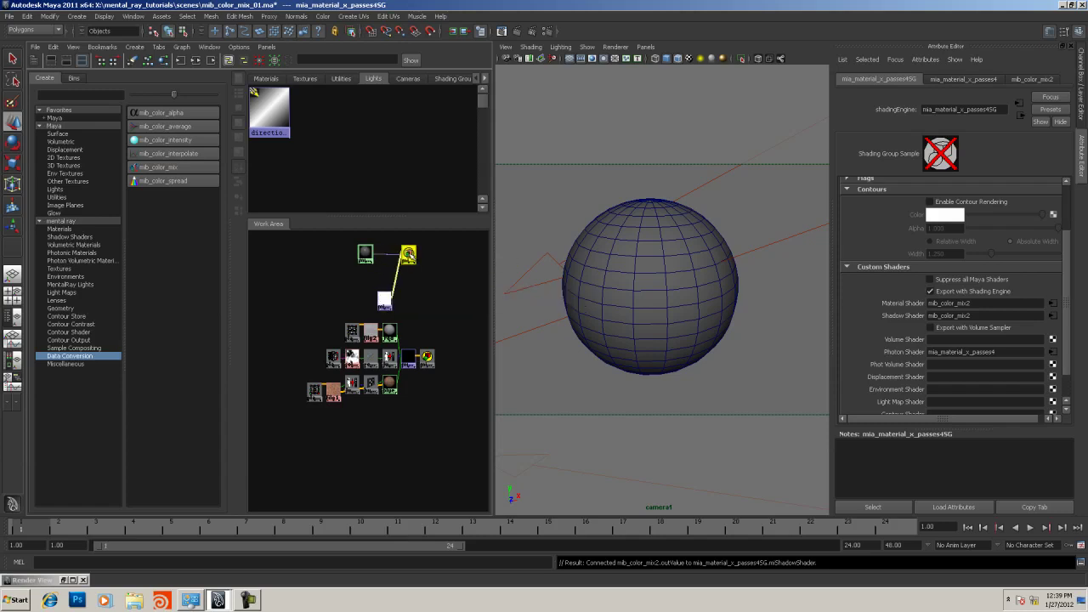
middle_drag(407, 255, 661, 252)
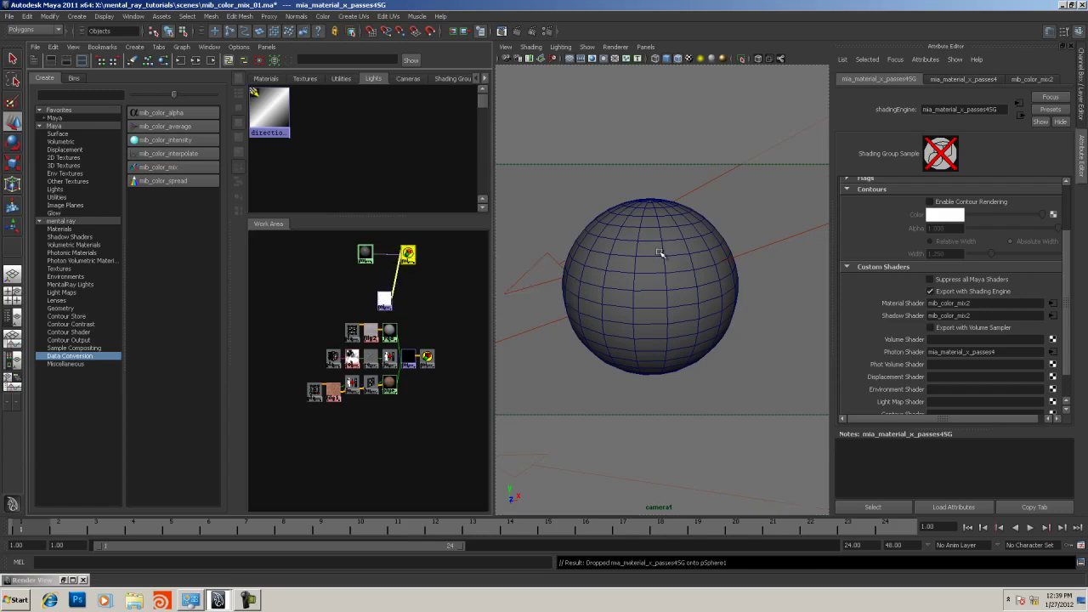
- Test-render the sphere, then set the viewport to look through camera1
click(500, 31)
click(14, 34)
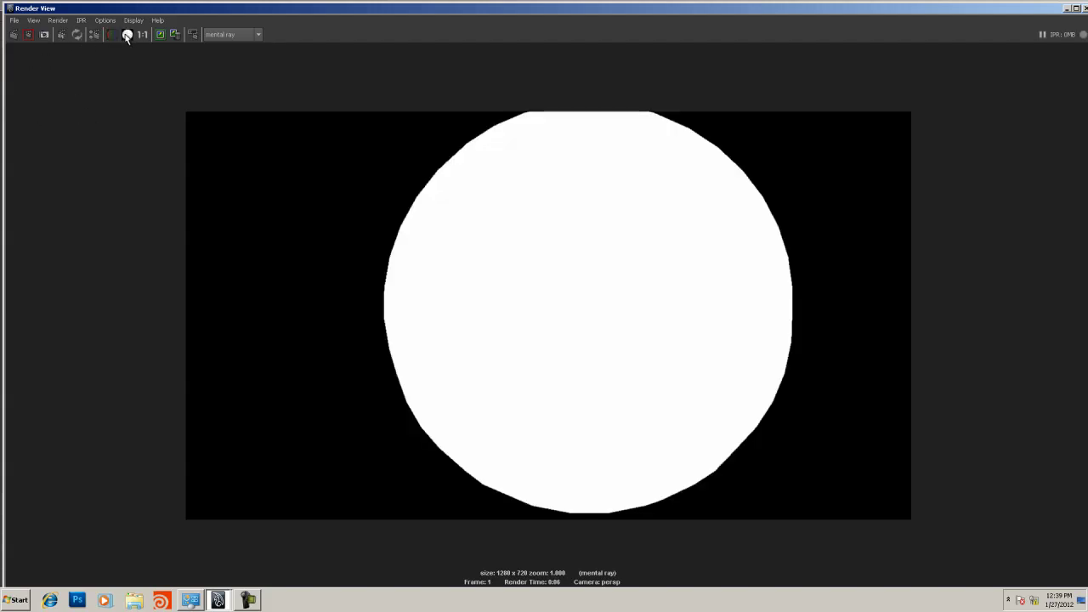
click(1067, 9)
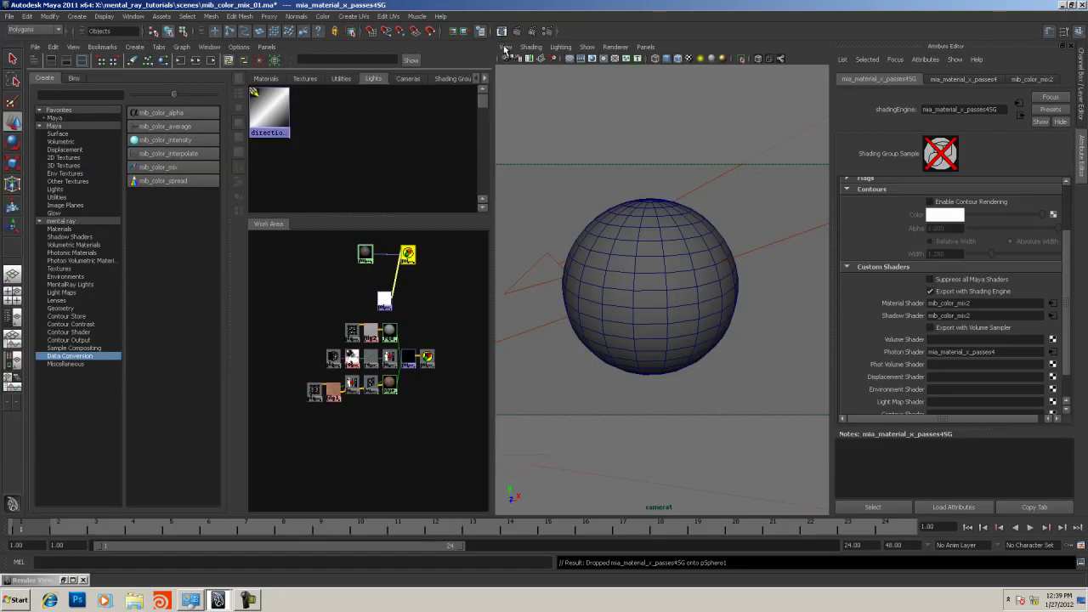
click(646, 47)
mouse_move(680, 58)
click(787, 68)
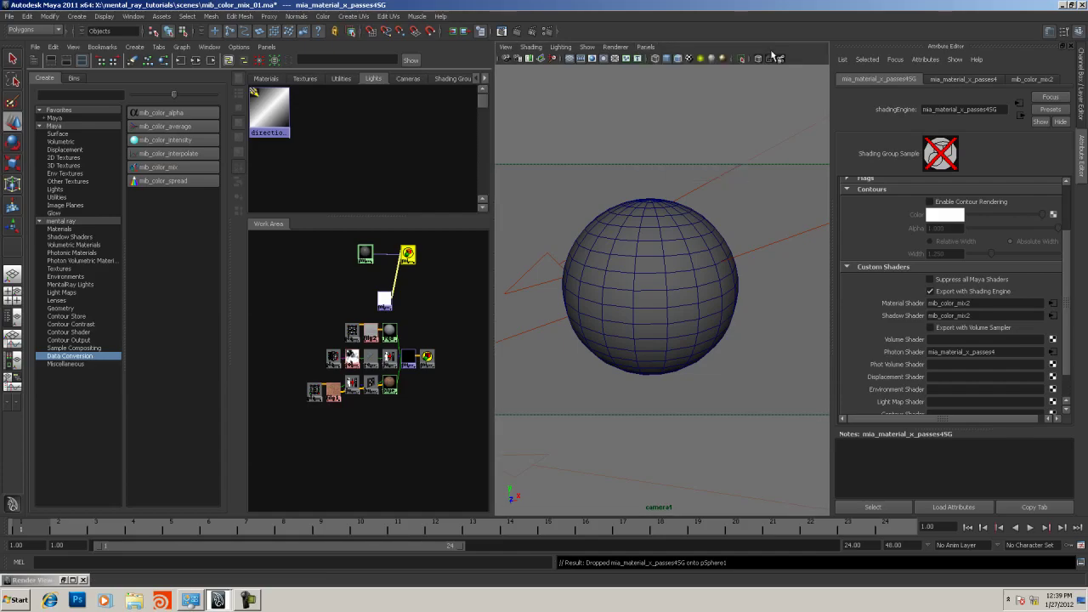
- Re-render from camera1 and compare the RGB and alpha channels, showing black color and solid white alpha
click(501, 32)
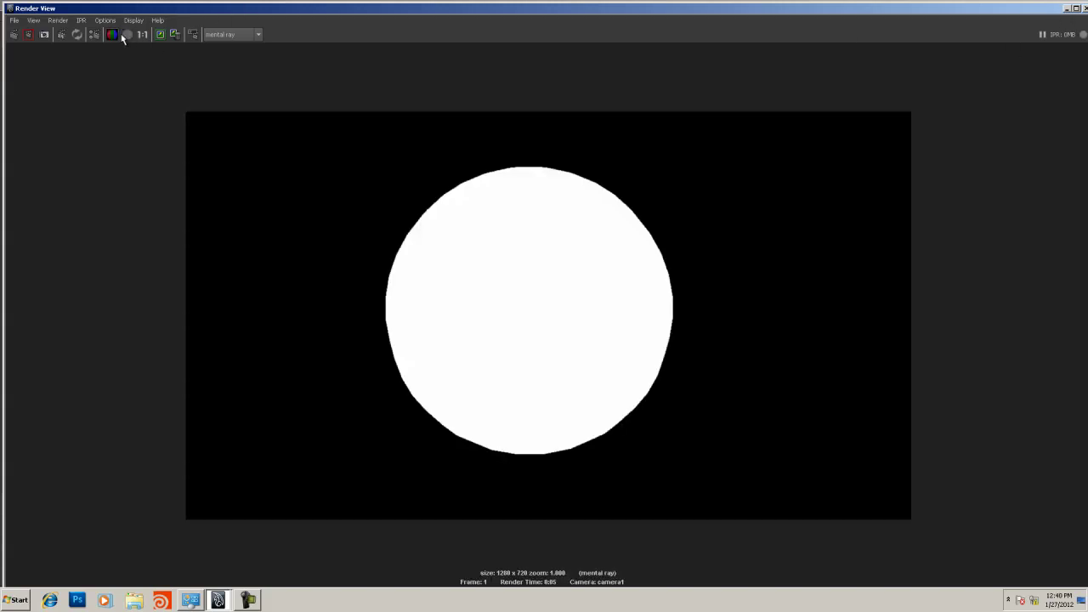
click(111, 34)
click(126, 35)
click(110, 34)
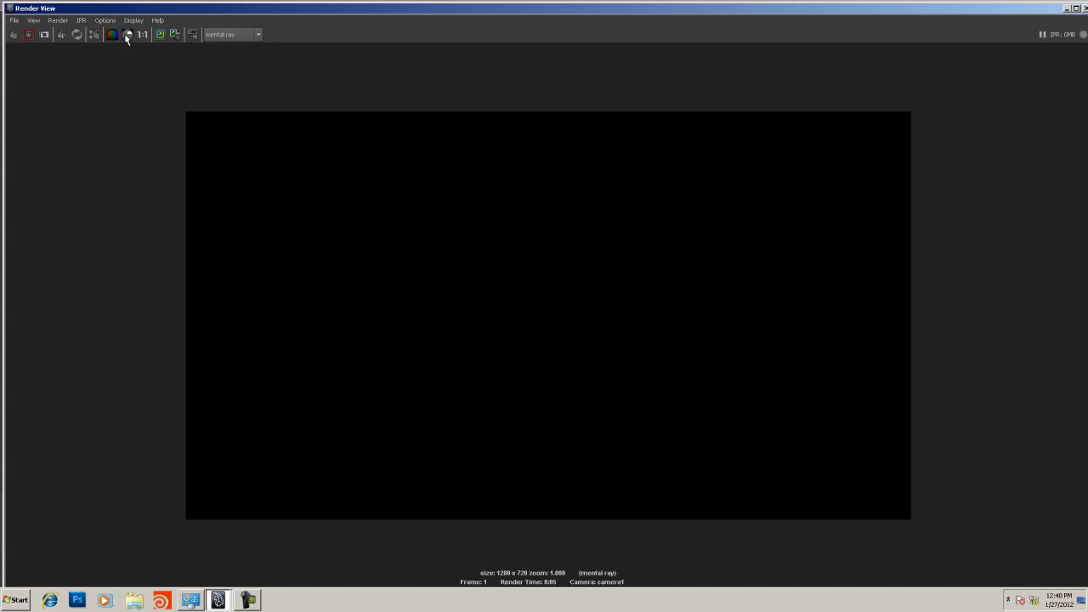
click(126, 34)
click(111, 34)
click(125, 35)
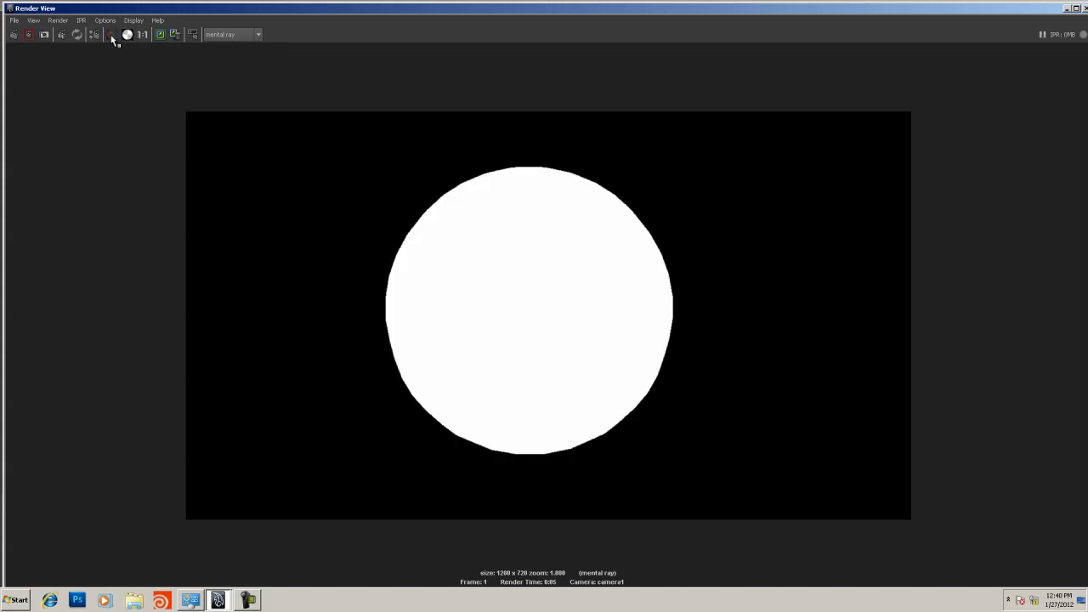
click(111, 34)
click(1068, 8)
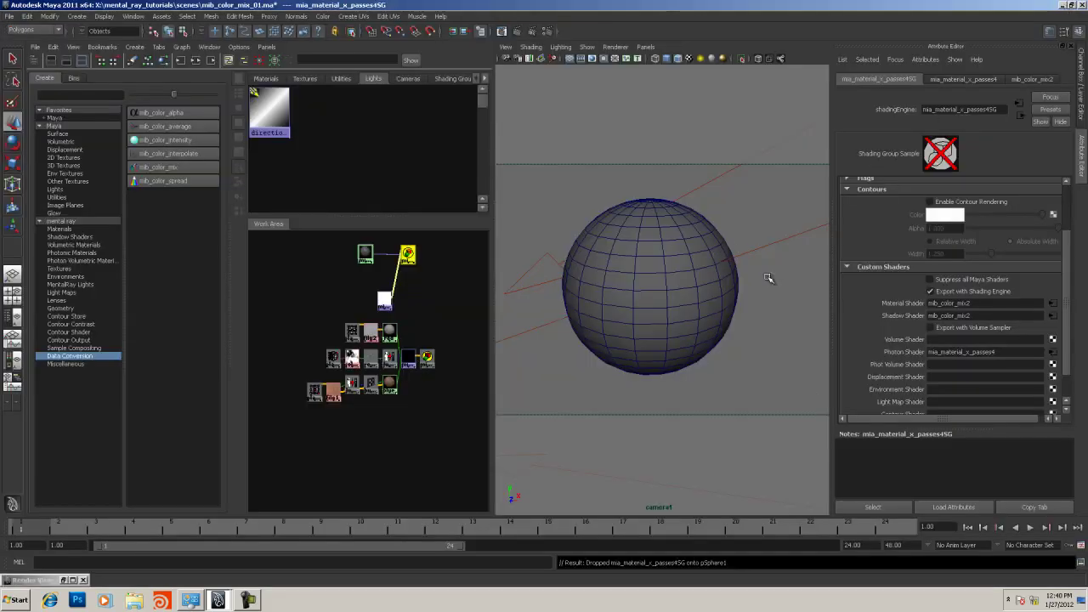
- Lower mib_color_mix2's Num value from 2 to 1 in the Attribute Editor
click(384, 299)
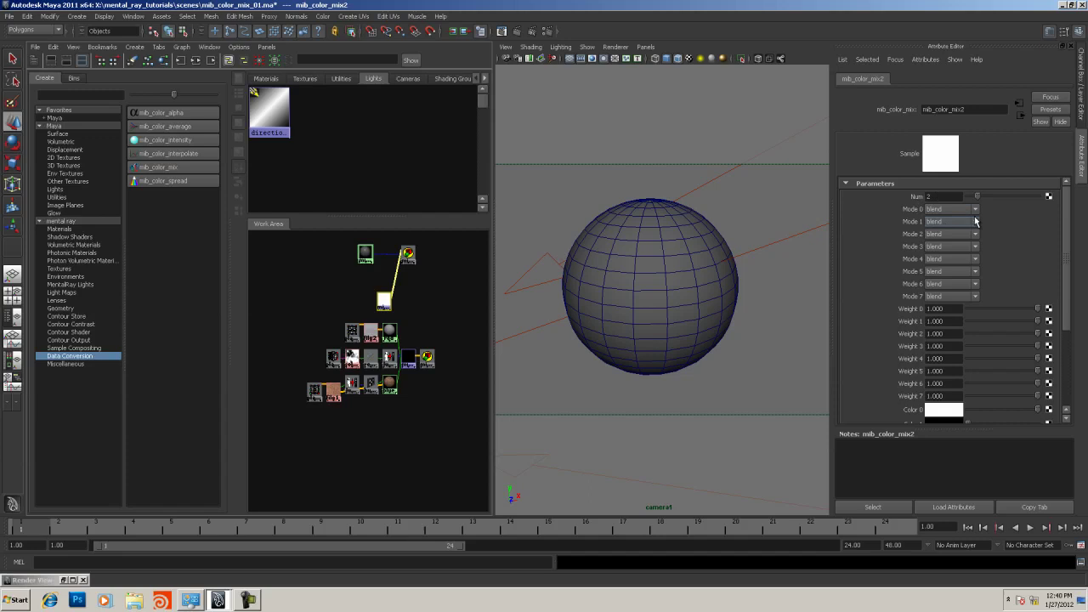
scroll(1068, 277, down, 5)
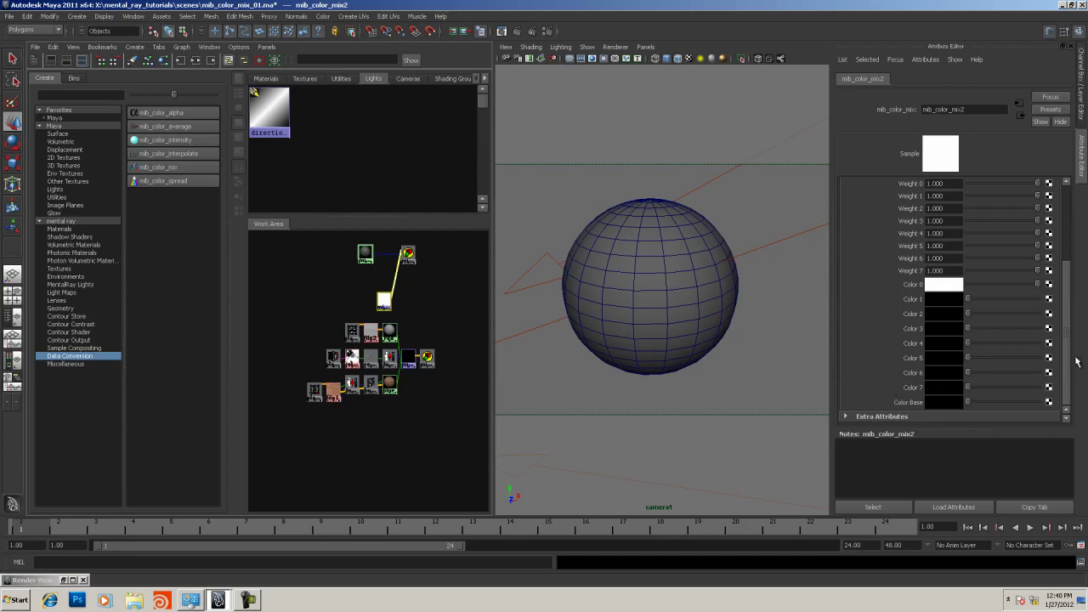
drag(1066, 364, 1069, 251)
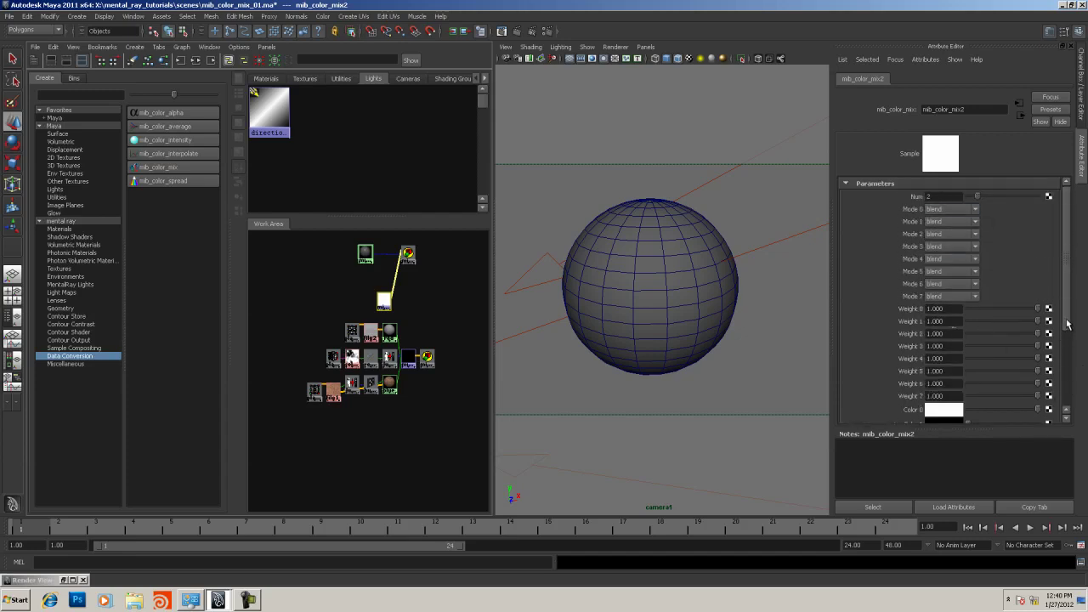
scroll(1068, 324, down, 2)
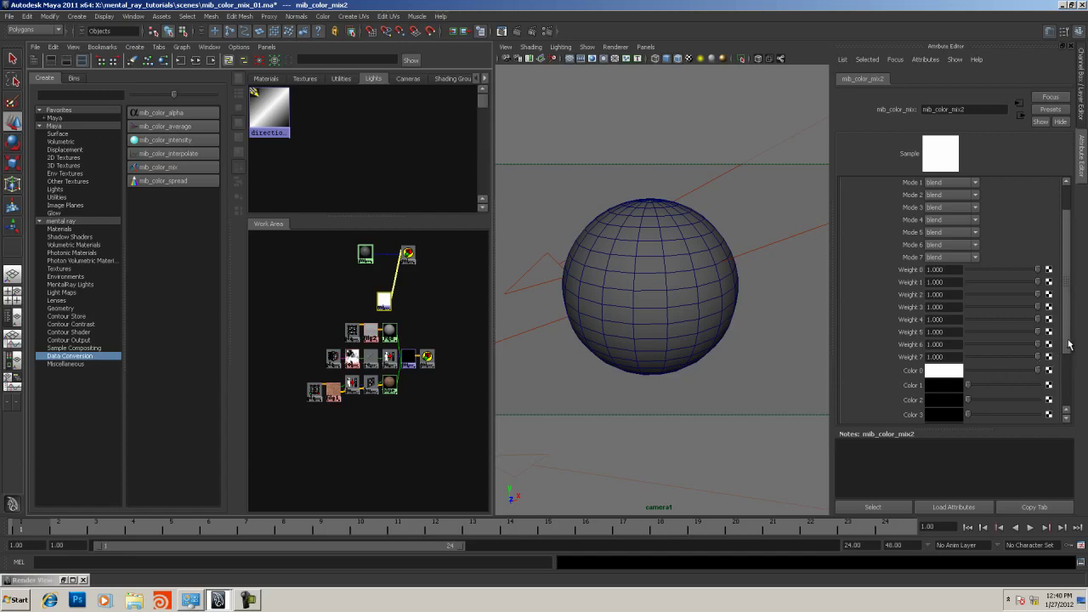
scroll(1068, 344, up, 2)
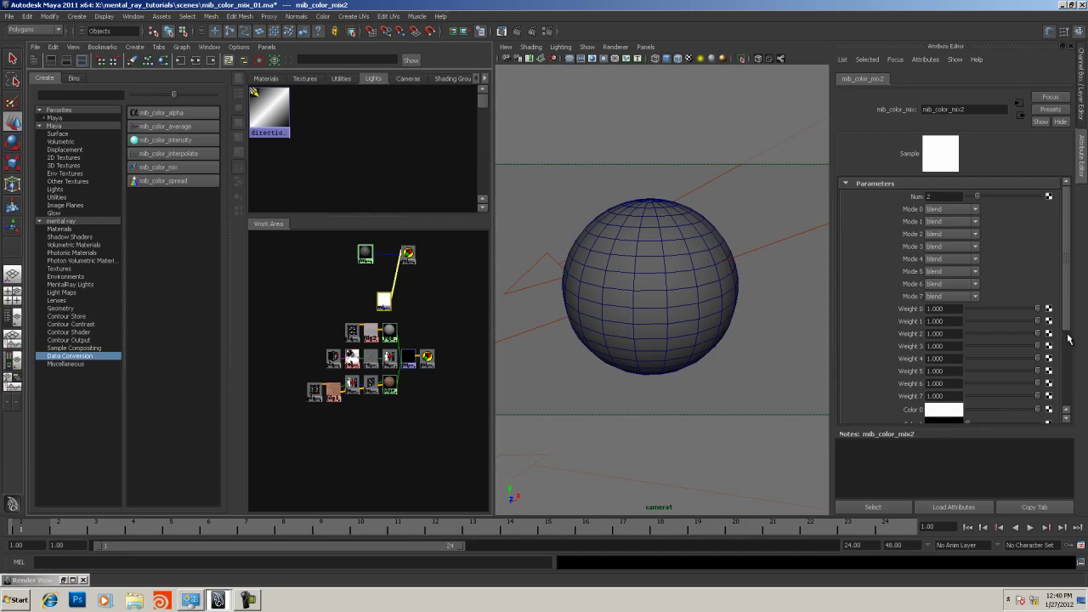
double_click(930, 196)
text(1)
key(Tab)
click(615, 263)
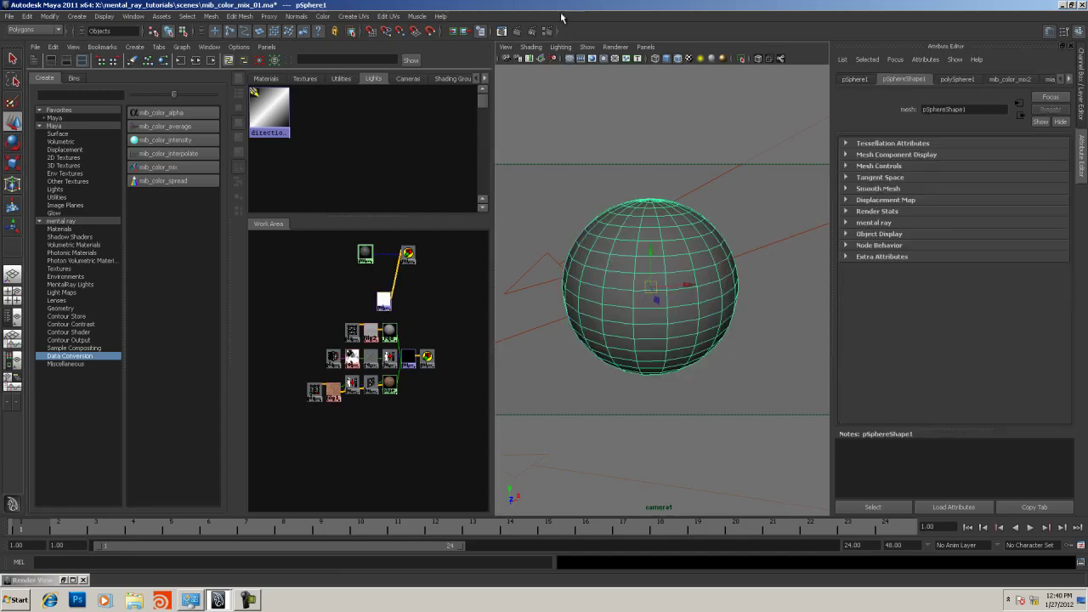
- Re-render the frame in mental ray, confirming the single-color sphere is pure white on black
click(501, 31)
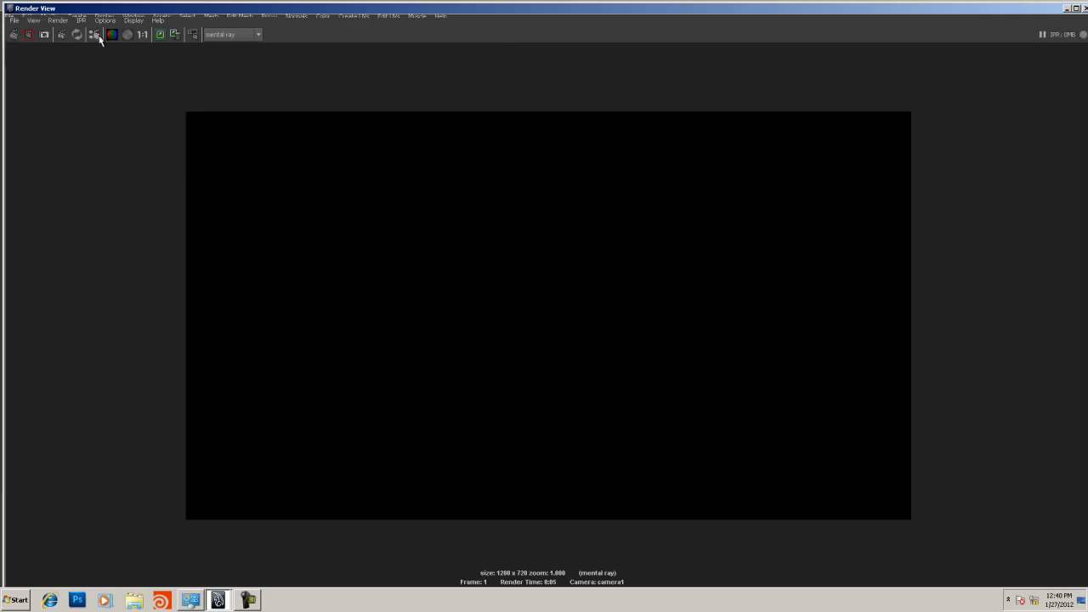
click(14, 34)
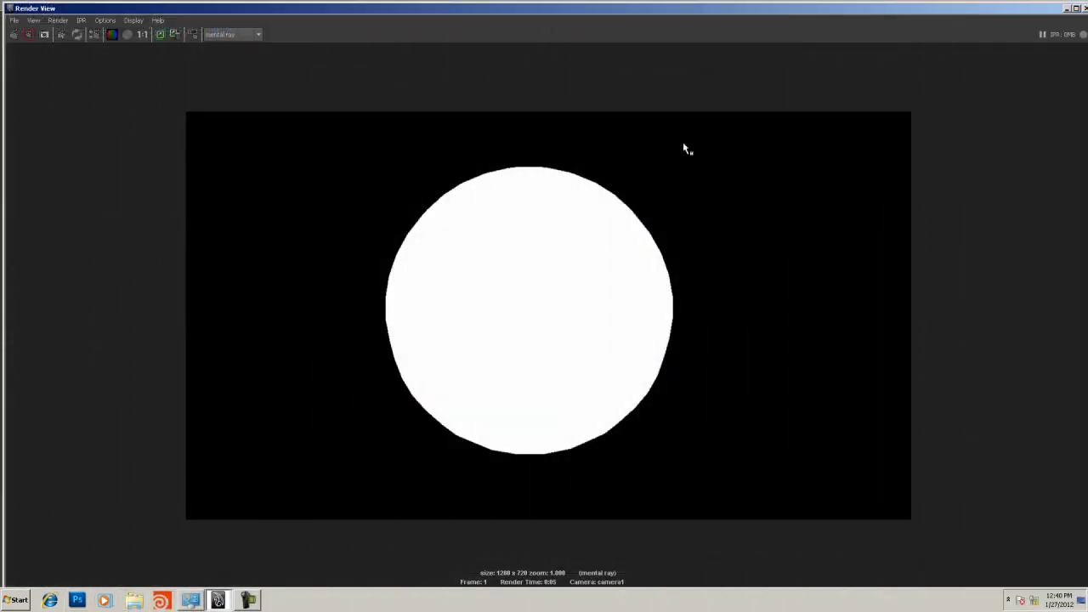
click(1067, 7)
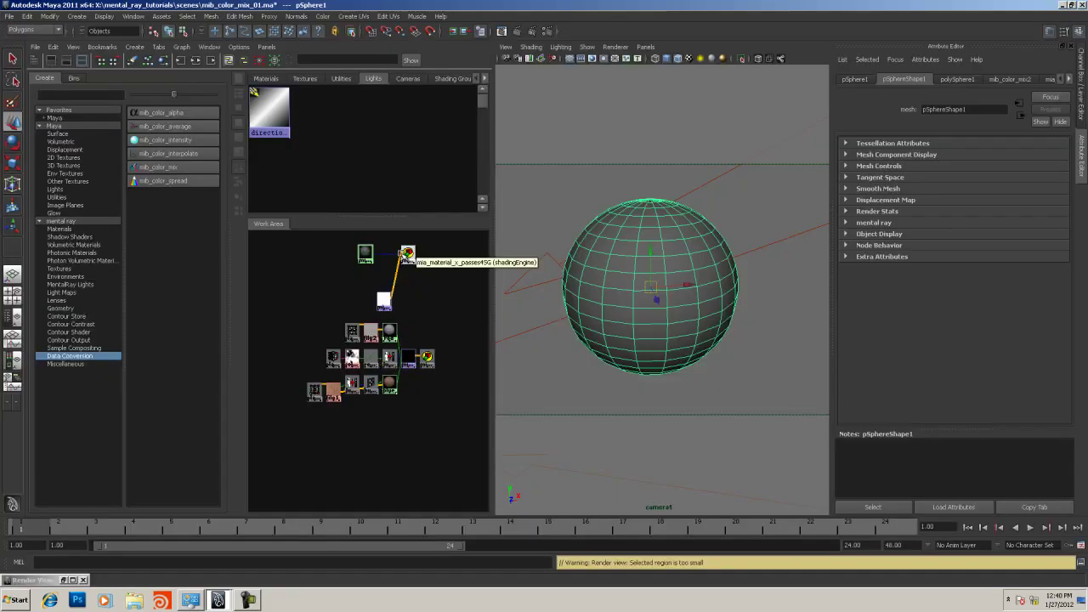
- Set mib_color_mix2's Color 0 to red from the Color History
click(384, 299)
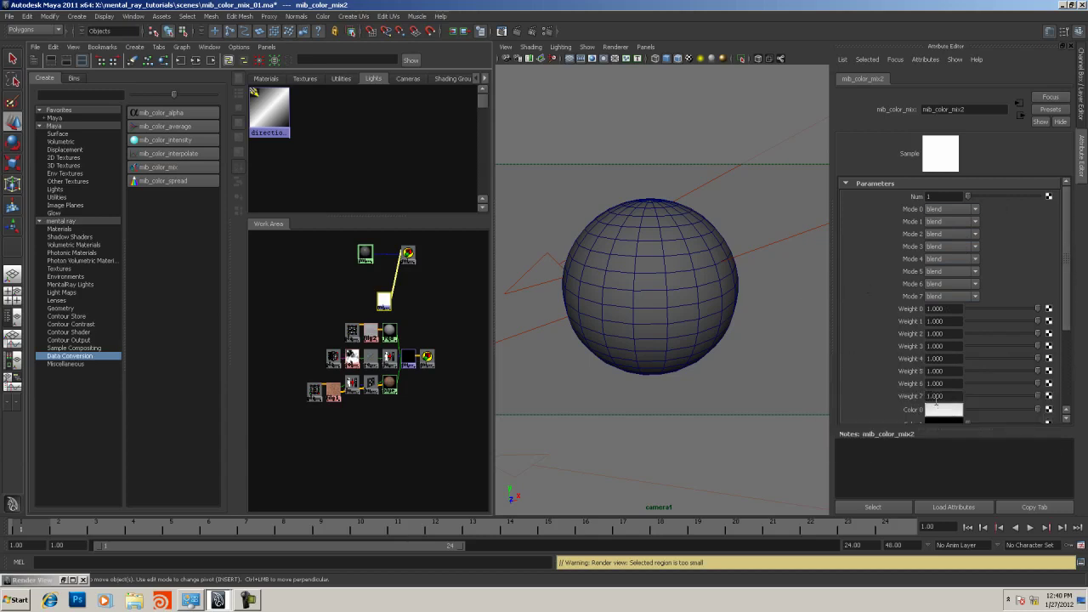
click(936, 408)
click(893, 373)
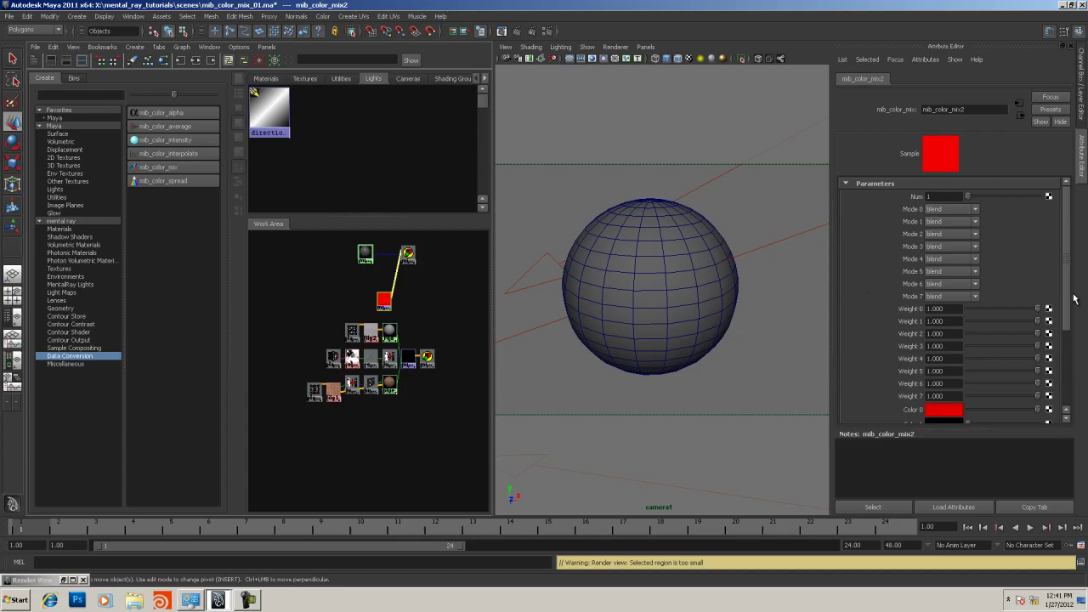
mouse_move(1065, 297)
mouse_down()
mouse_move(1062, 339)
mouse_move(1062, 318)
mouse_up()
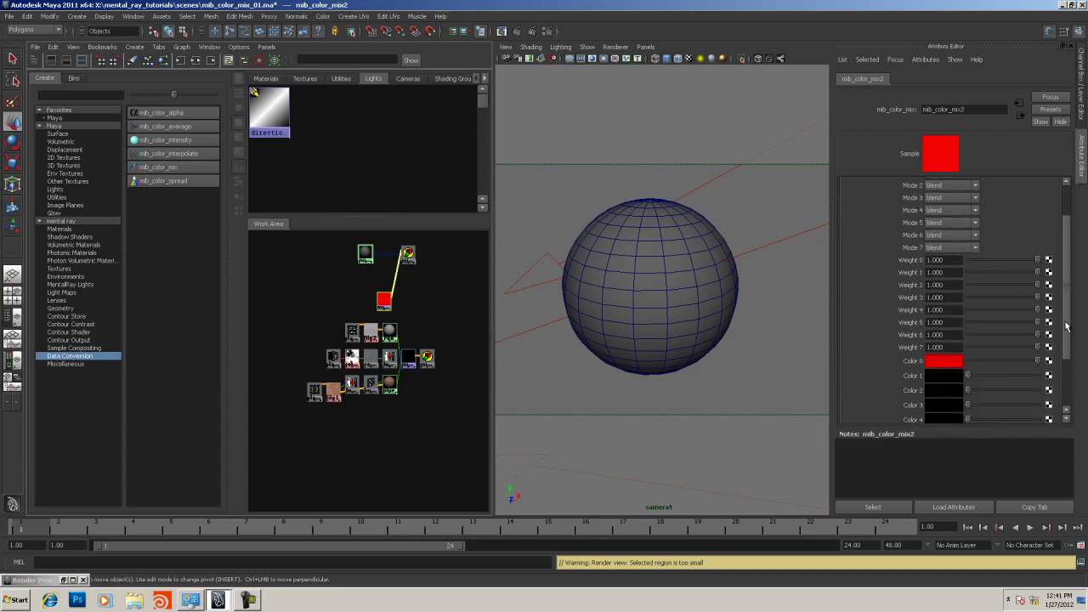
- Set Color 1 to blue and run a test render of the frame
click(948, 386)
click(890, 373)
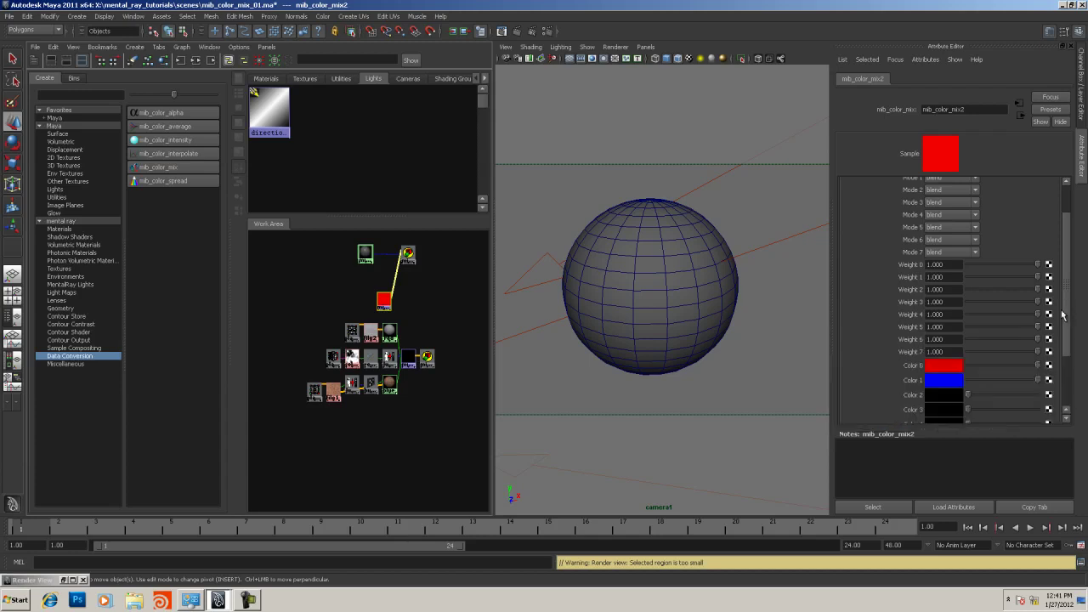
scroll(1070, 316, up, 3)
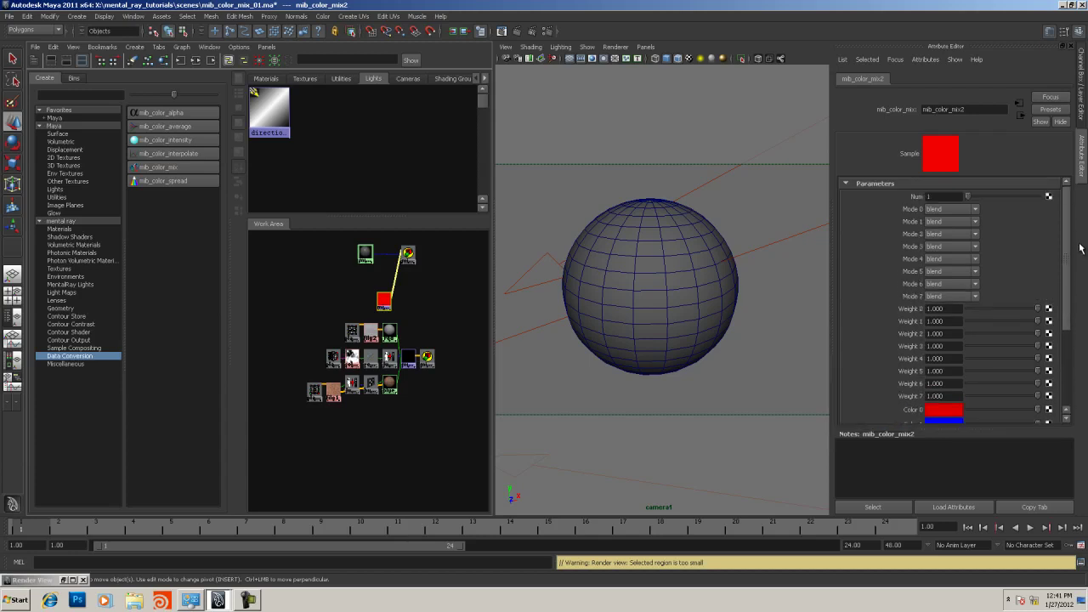
click(944, 196)
click(501, 32)
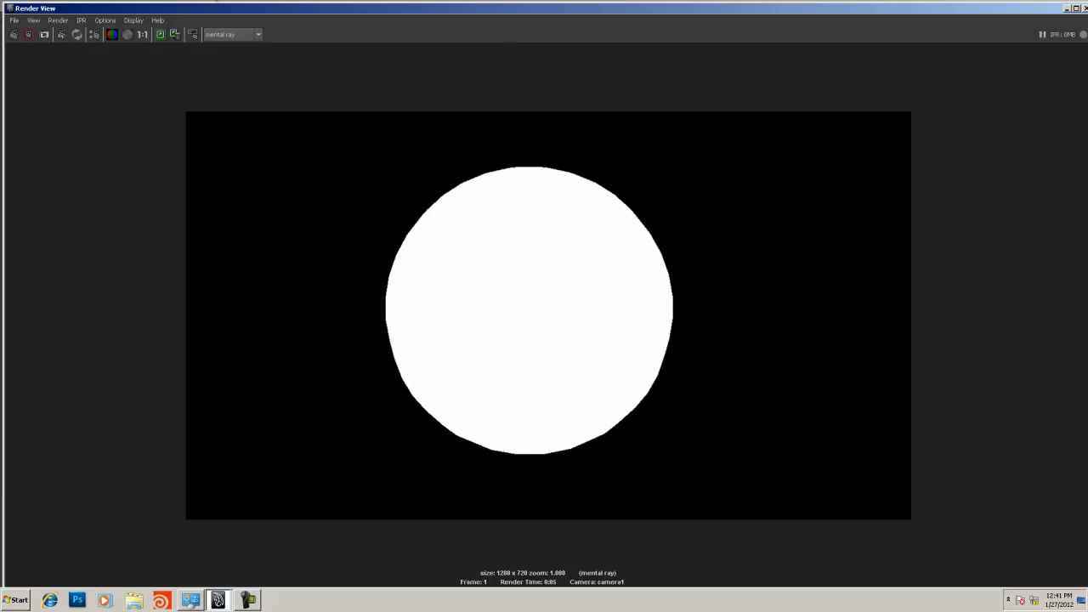
click(13, 35)
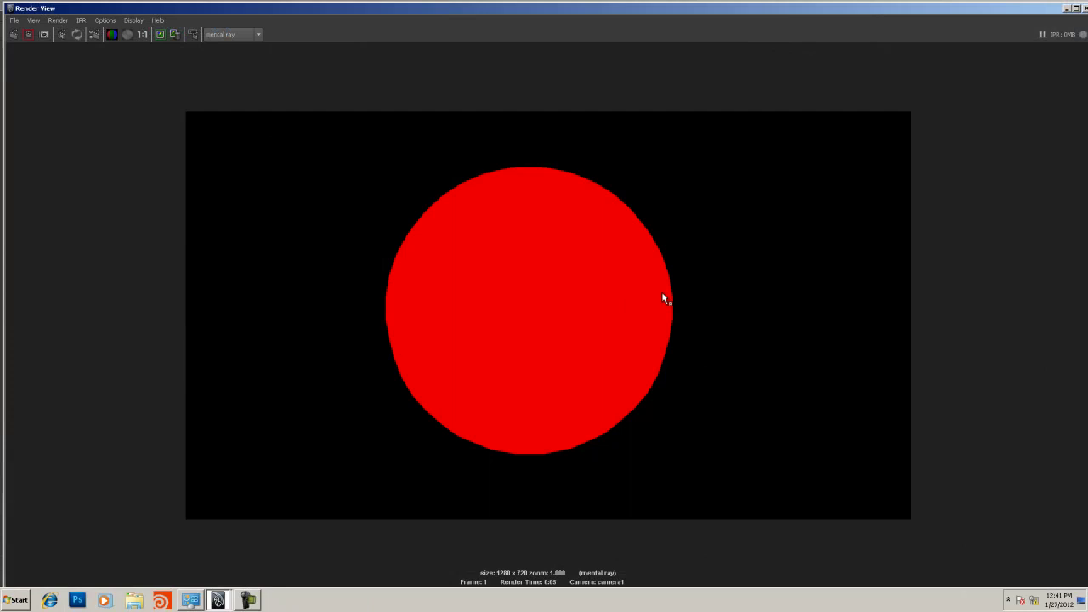
click(1066, 8)
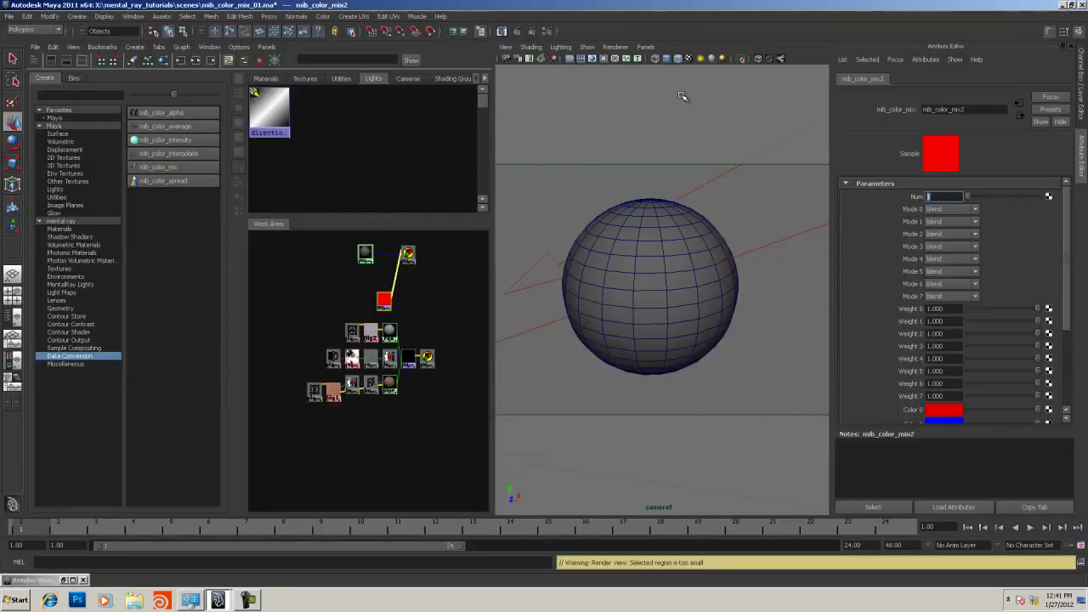
- Set Num to 2 and Mode 1 to mix, leaving Mode 0 on blend
text(2)
key(Return)
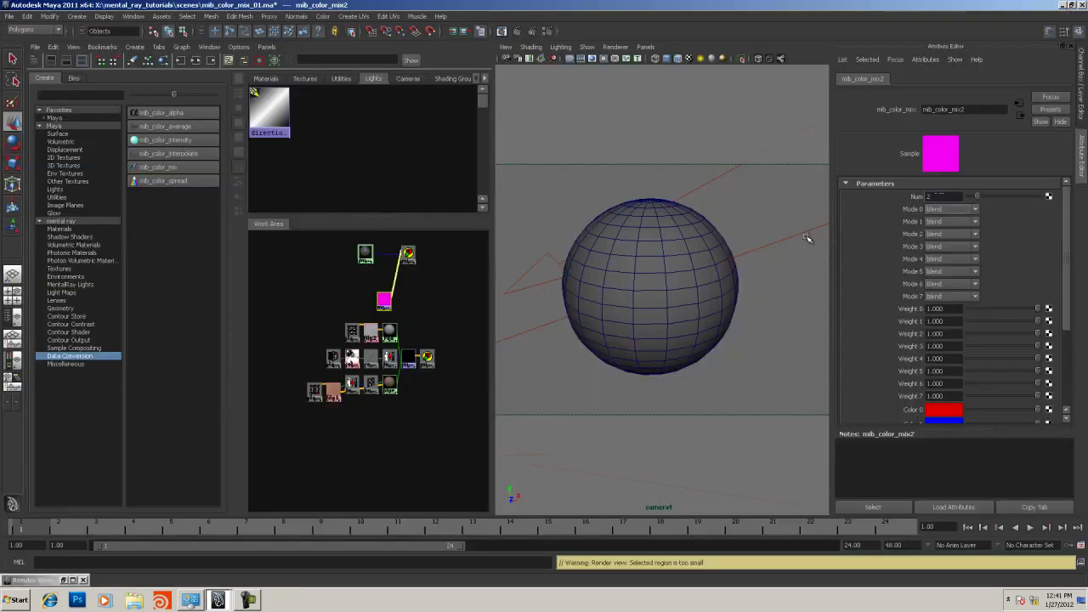
scroll(1068, 333, down, 3)
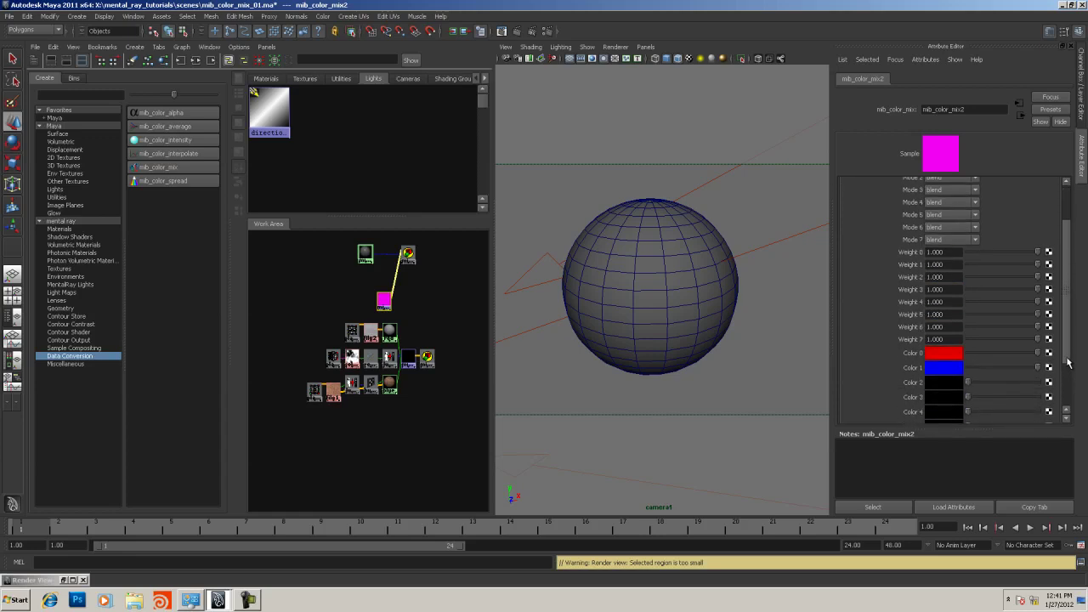
scroll(1069, 333, up, 3)
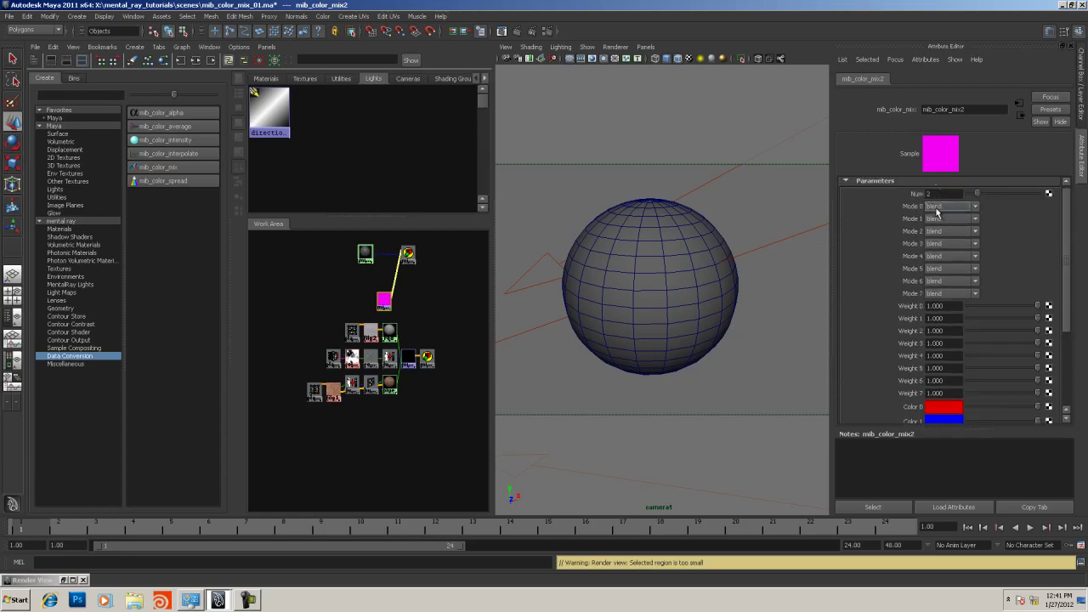
click(941, 220)
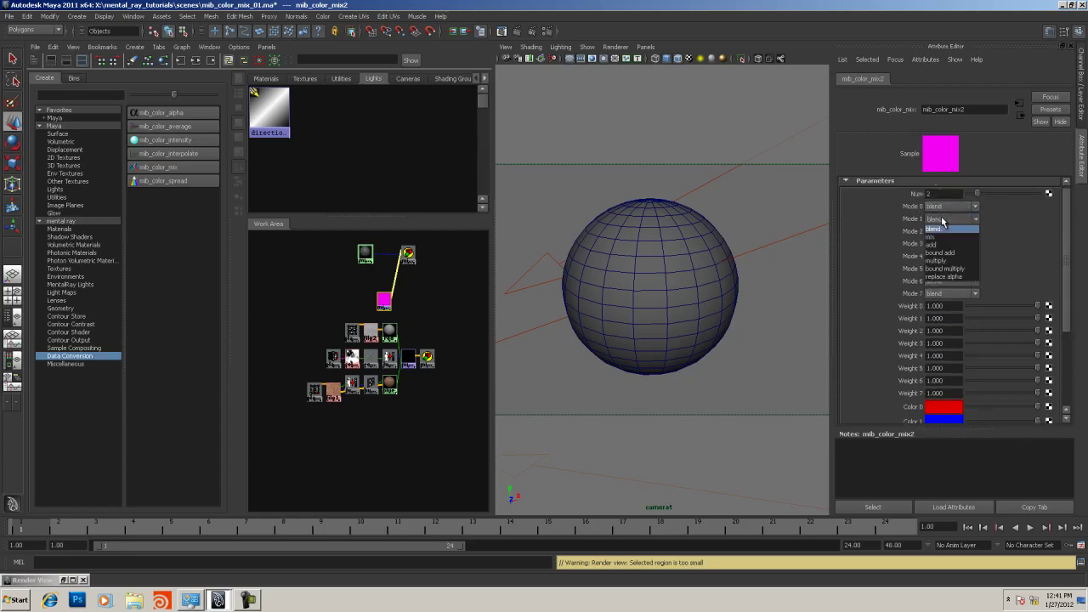
click(932, 237)
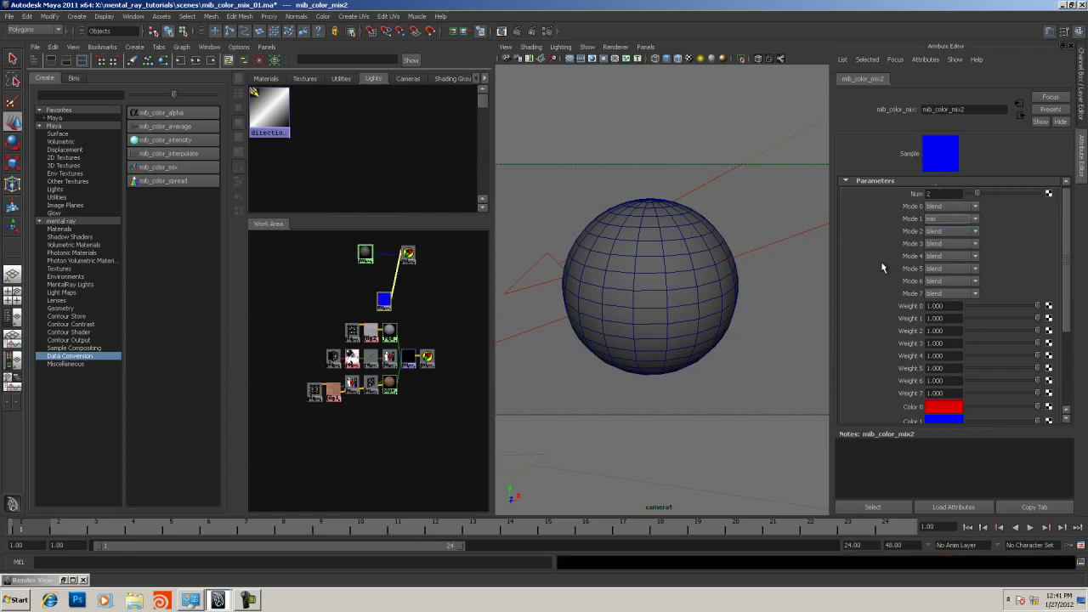
click(939, 206)
click(932, 224)
click(945, 209)
click(944, 213)
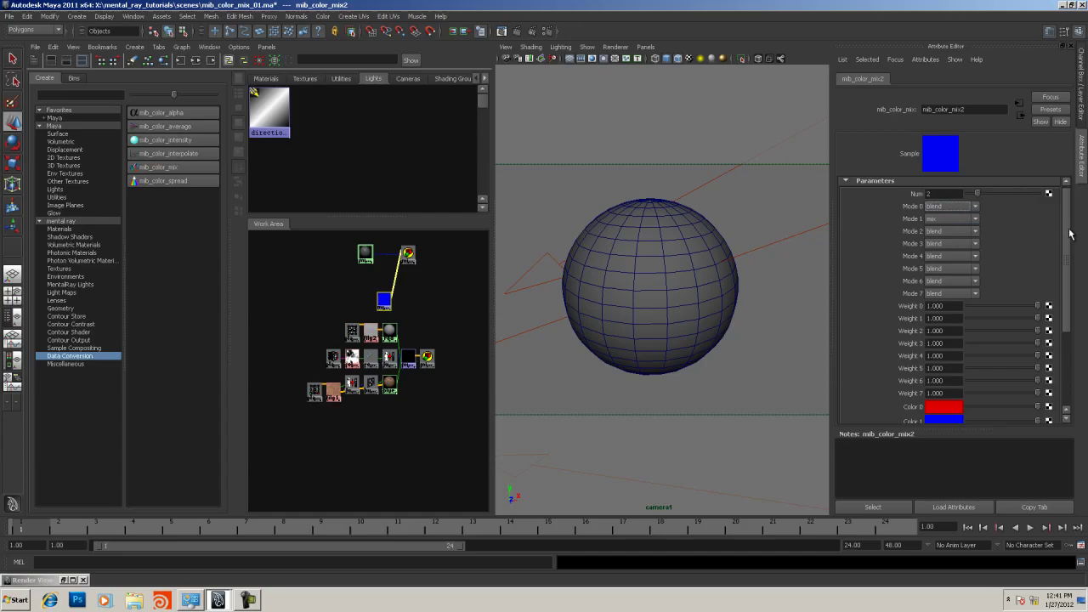
- Re-render the frame to show the sphere now rendering blue
scroll(1064, 231, up, 1)
click(495, 32)
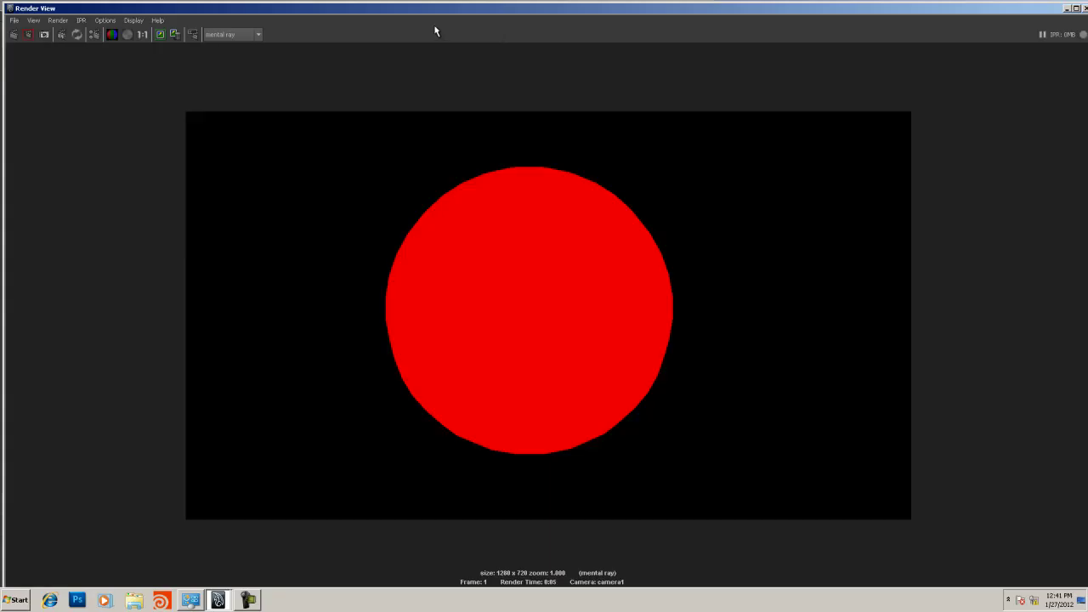
click(14, 35)
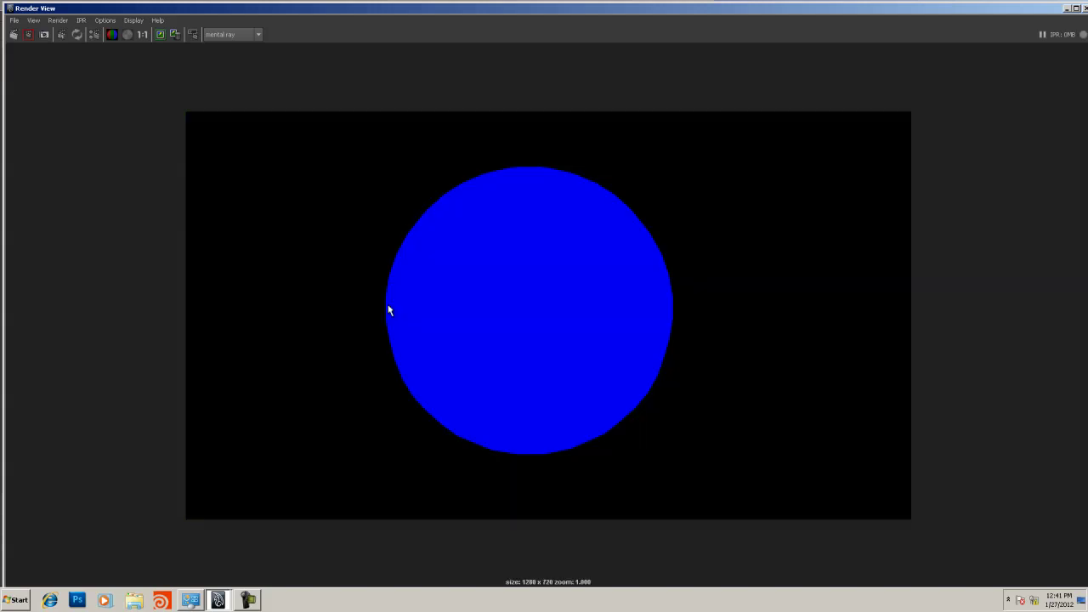
click(1066, 8)
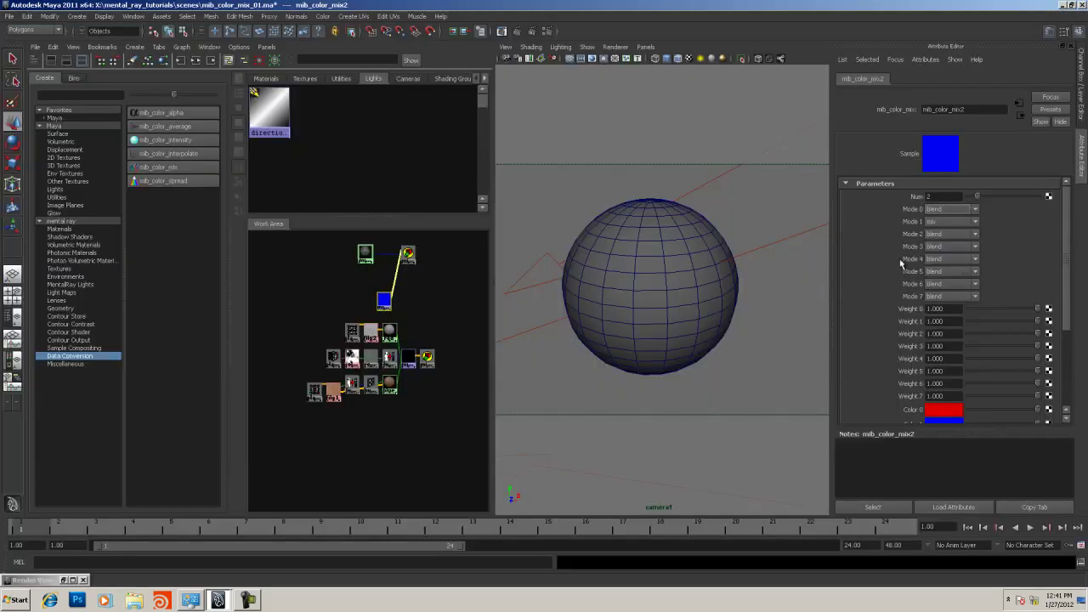
- Set Weight 1 to 0.5 and render the sphere, now purple
click(938, 320)
text(0.5)
key(Tab)
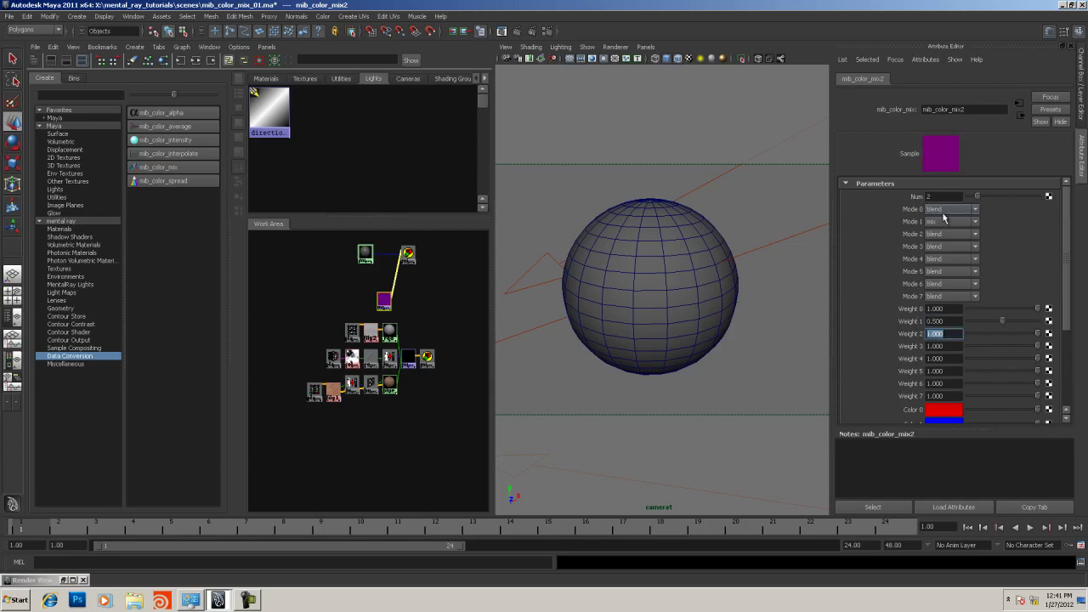
click(501, 31)
click(13, 34)
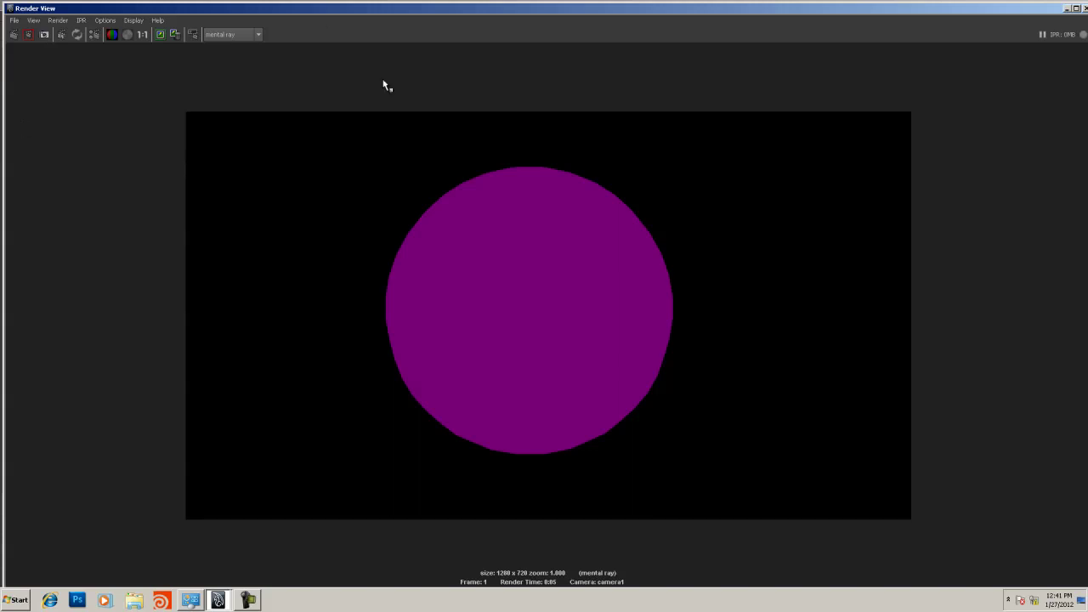
click(1066, 8)
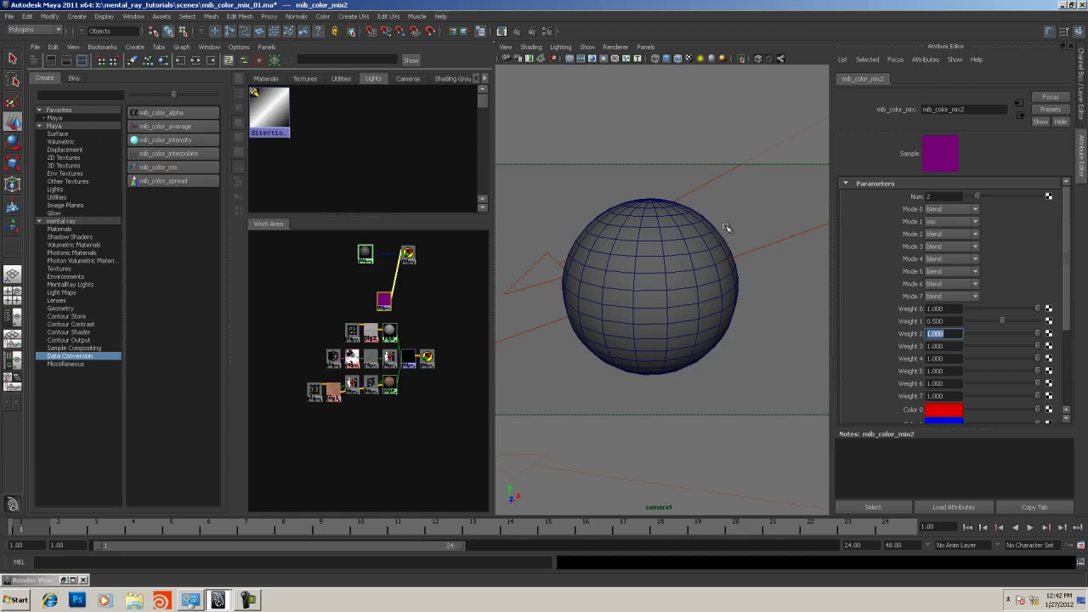
- Check that Mode 0 stays on blend in mib_color_mix2's attributes
click(950, 209)
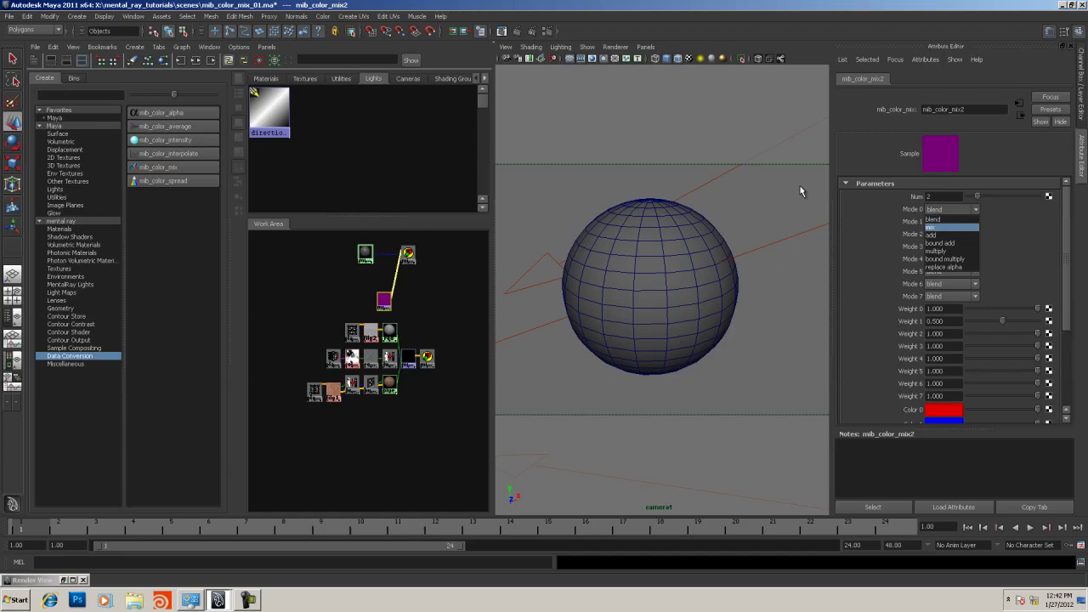
click(926, 218)
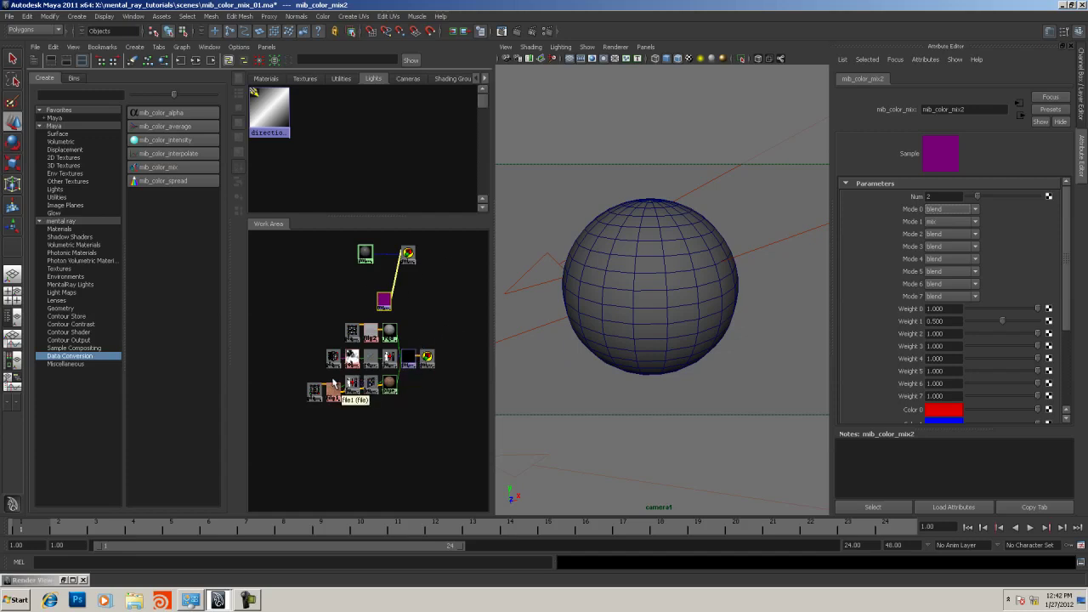
scroll(371, 389, up, 5)
scroll(387, 340, down, 3)
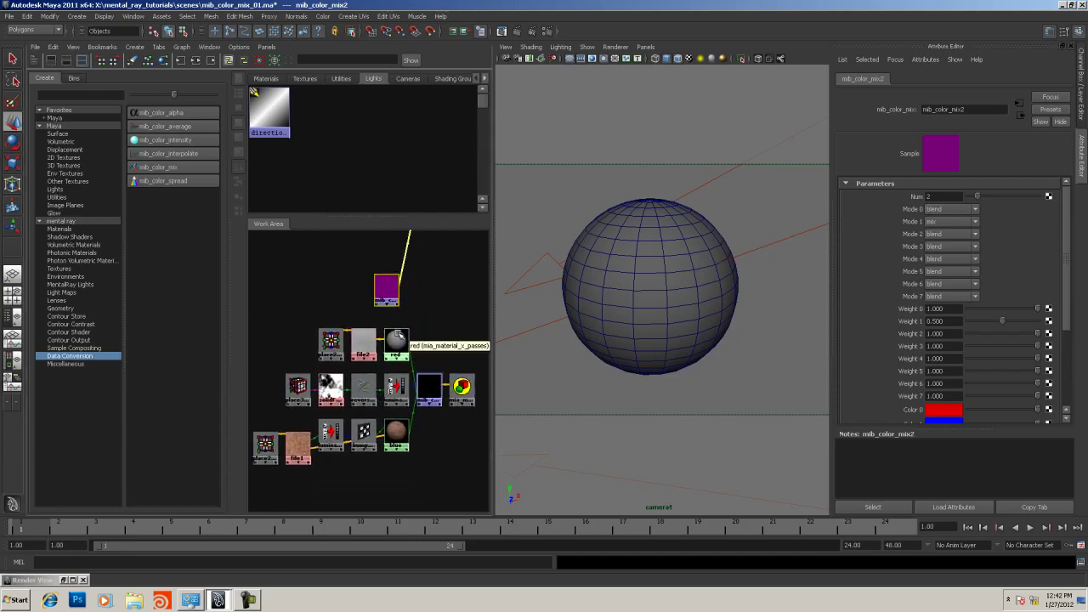
- Rename the red mia_material_x_passes shader to brushed_metal
click(389, 340)
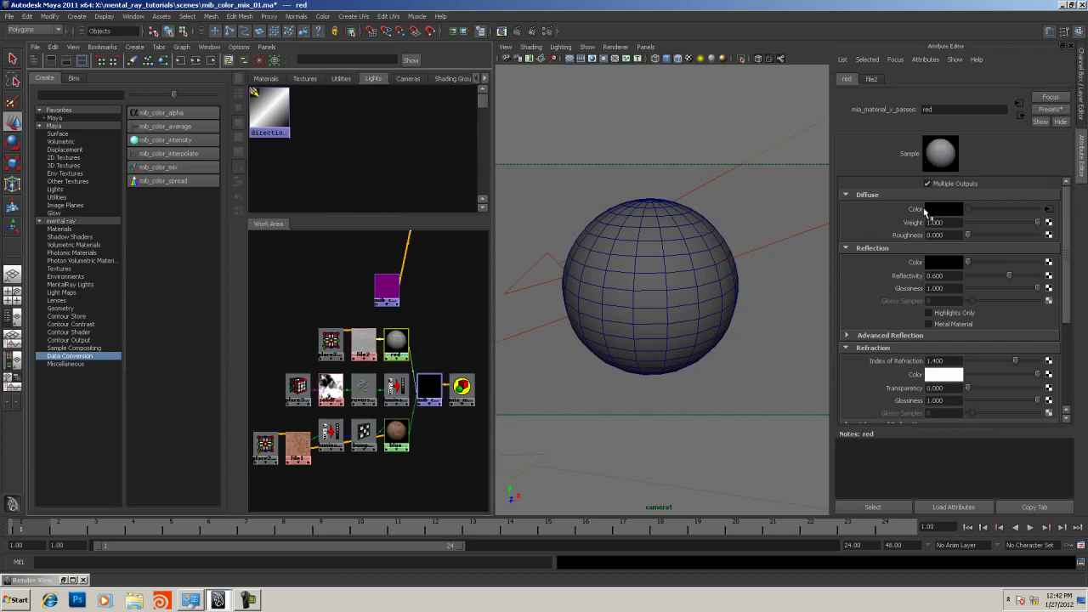
double_click(952, 111)
text(brushed_metal)
key(Return)
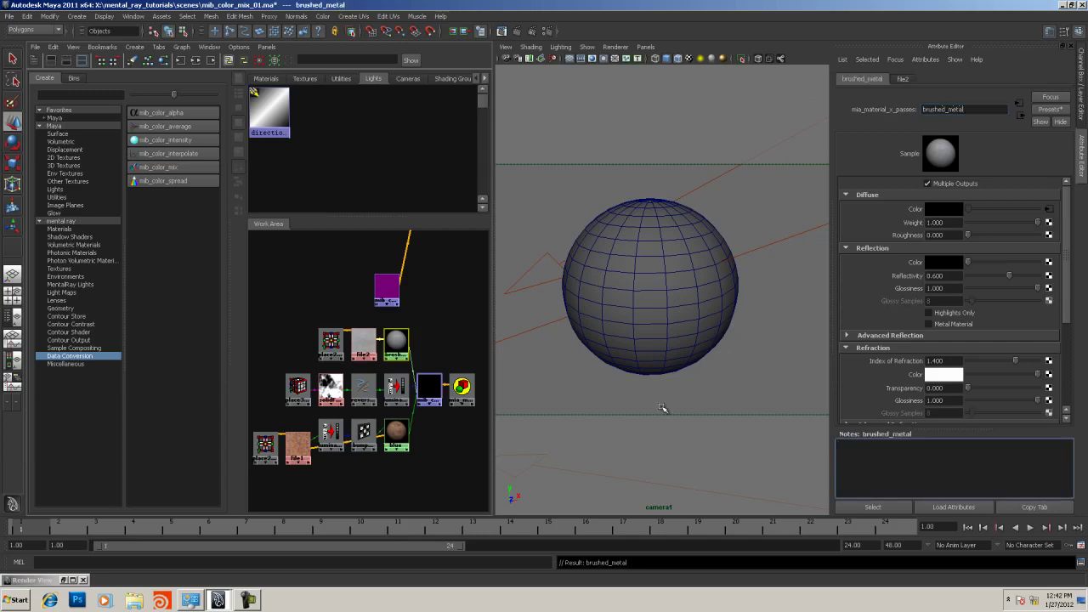
- Rename the blue shader to rust and frame all nodes in the Hypershade
click(396, 434)
click(948, 110)
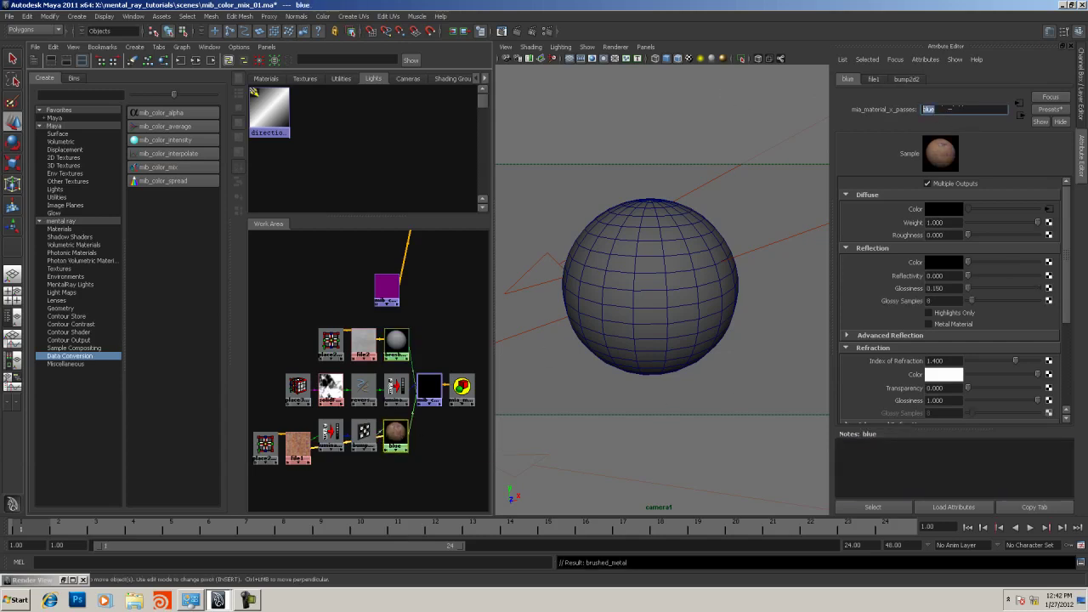
text(rust)
key(Return)
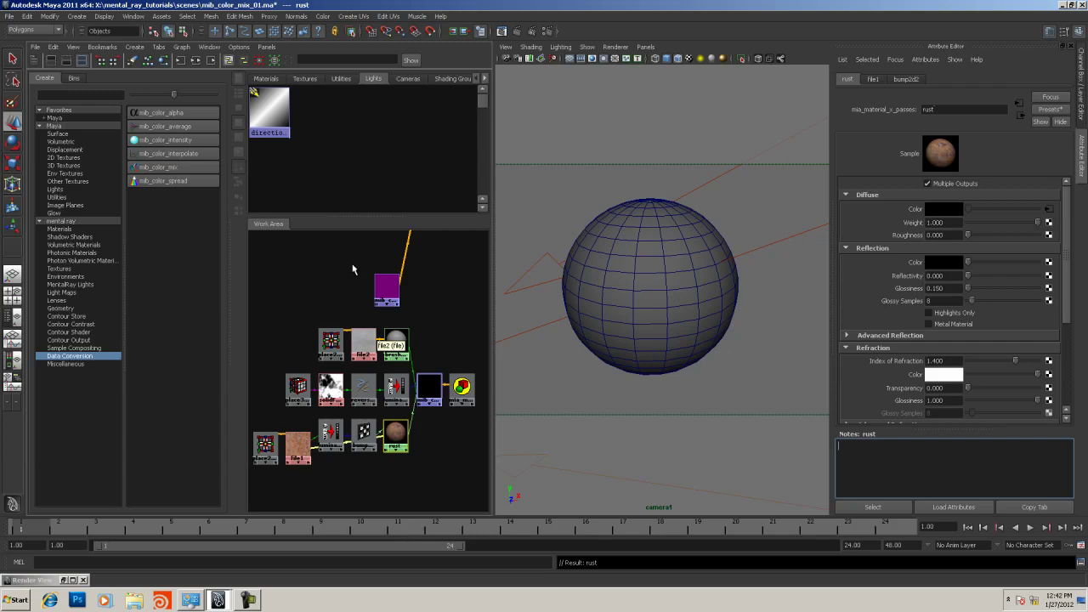
alt+right_drag(354, 272, 315, 291)
key(a)
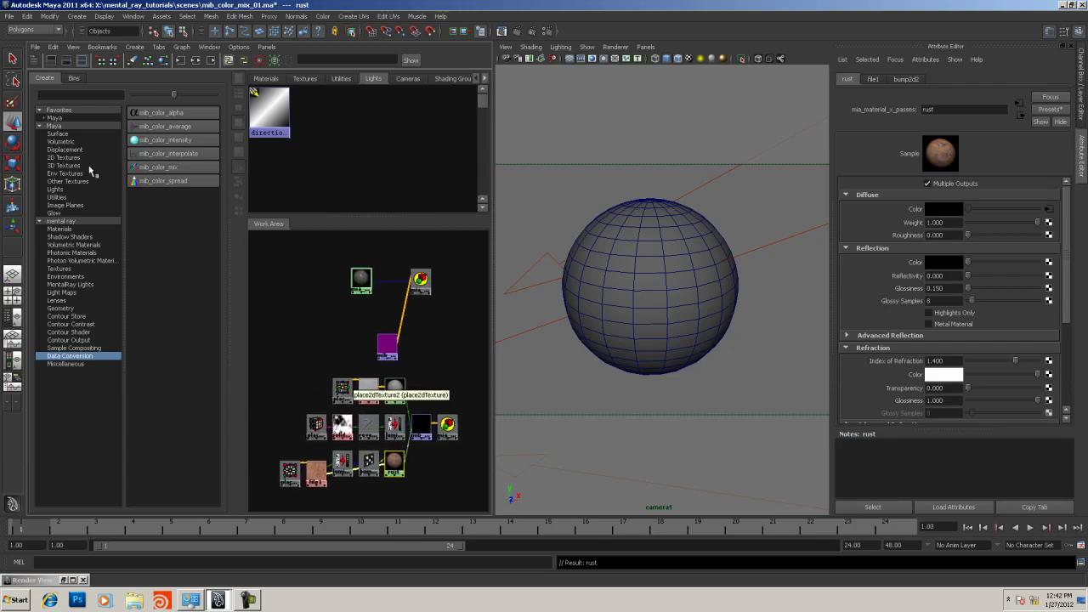
- Create a Lambert shader and connect solidFractal1 to its Color
click(57, 134)
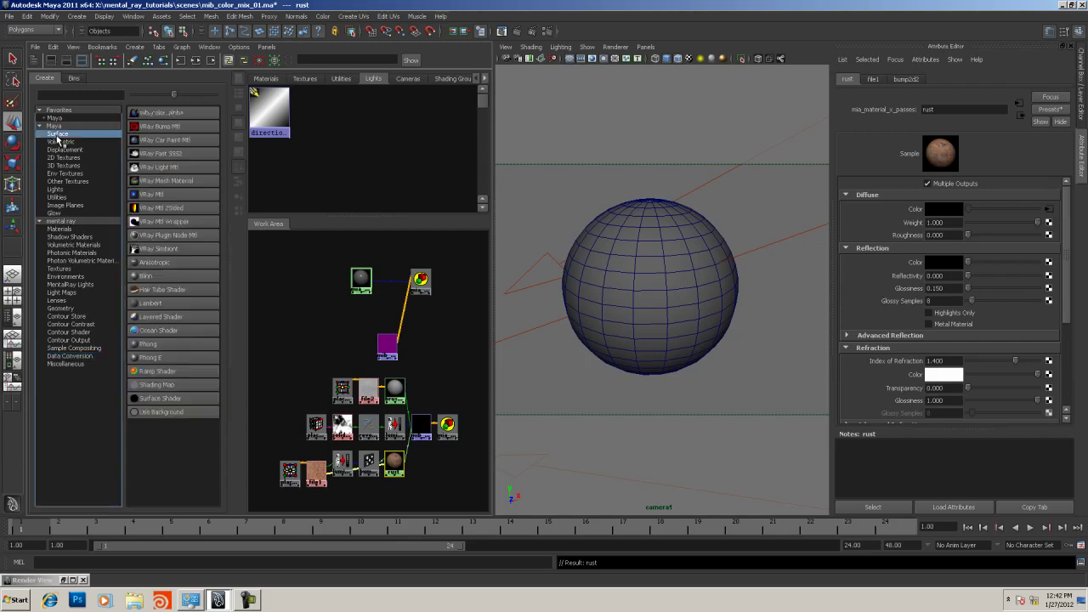
click(168, 304)
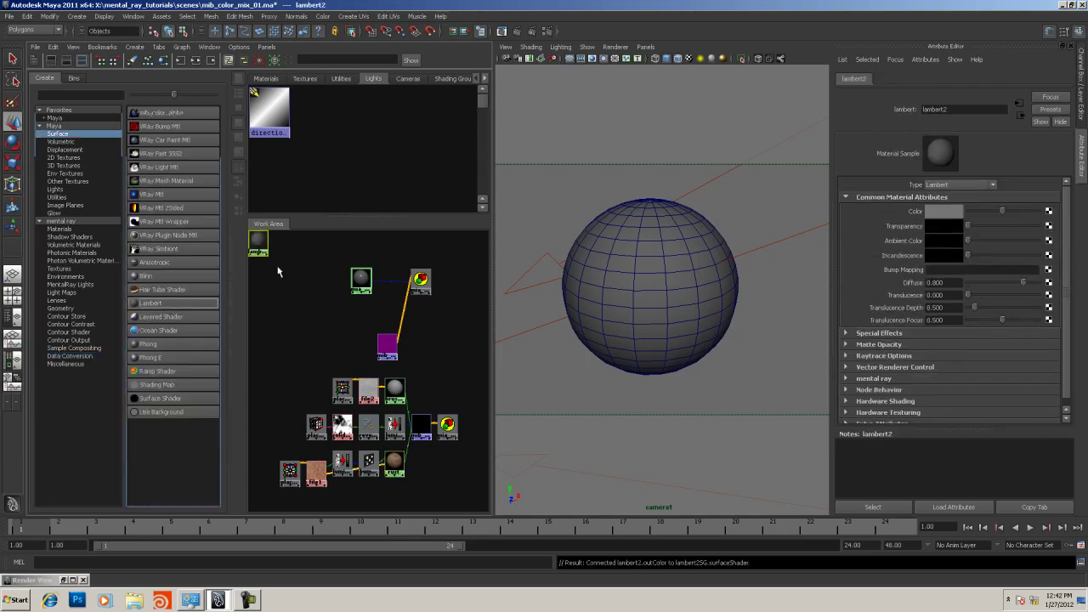
drag(260, 248, 339, 340)
middle_drag(341, 422, 339, 340)
click(362, 374)
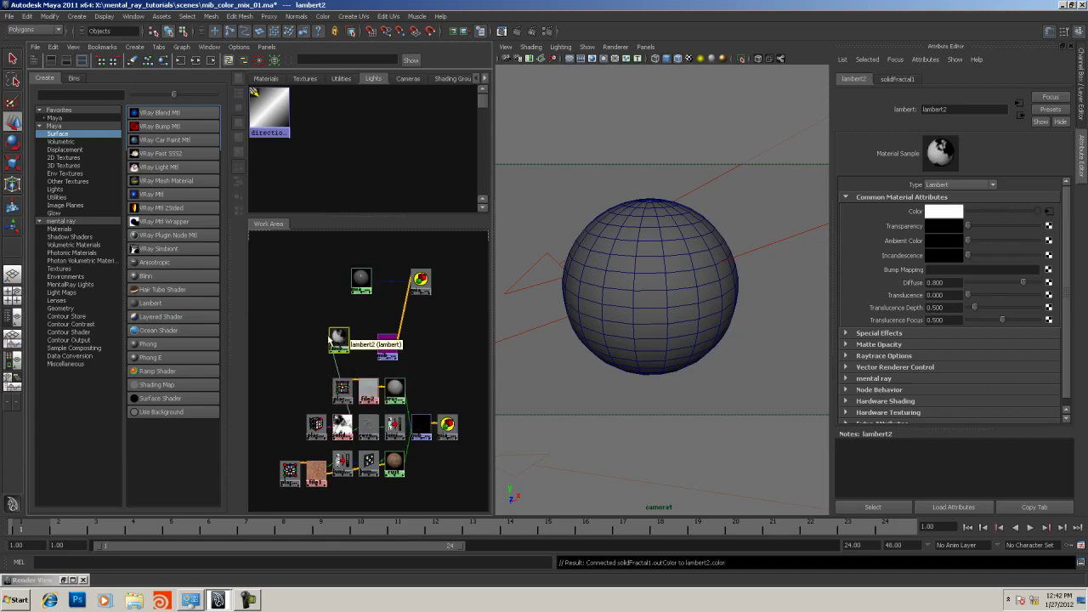
- Test-render the sphere, showing a white surface with dark fractal patches
click(618, 266)
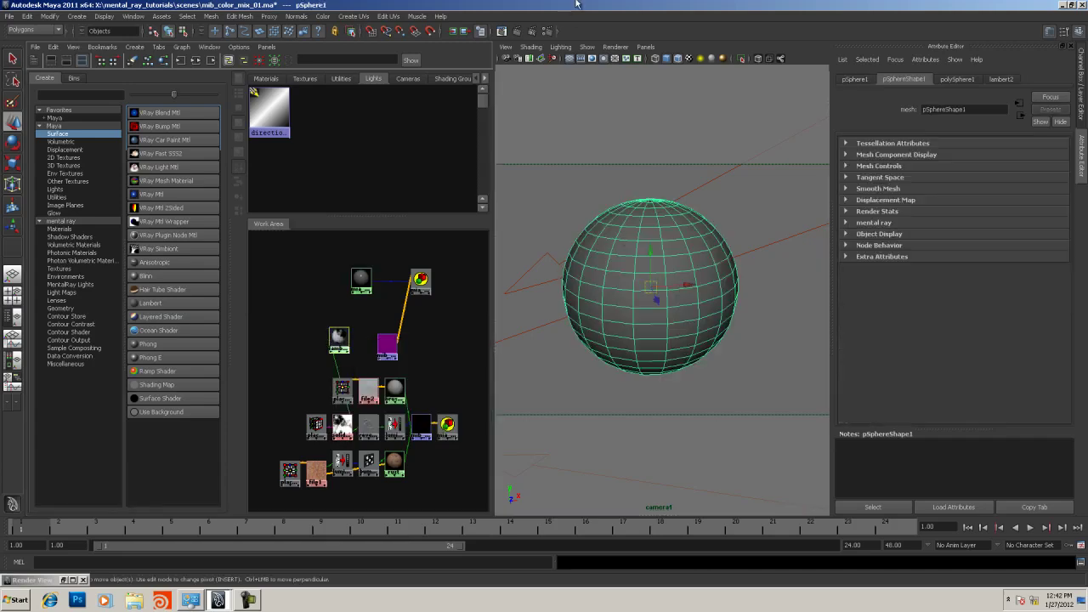
click(501, 31)
click(13, 35)
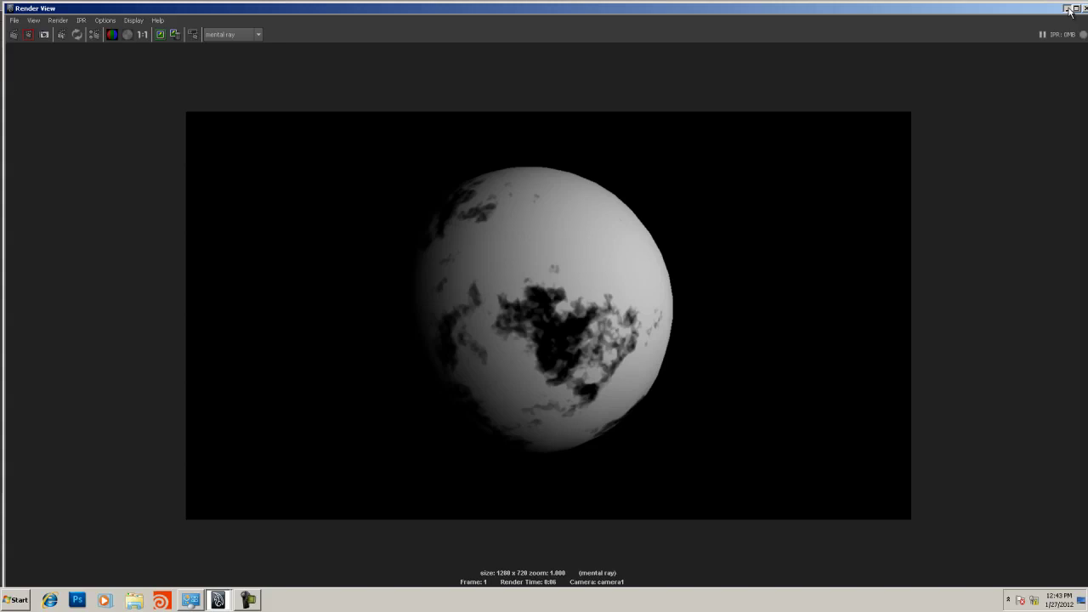
click(1067, 9)
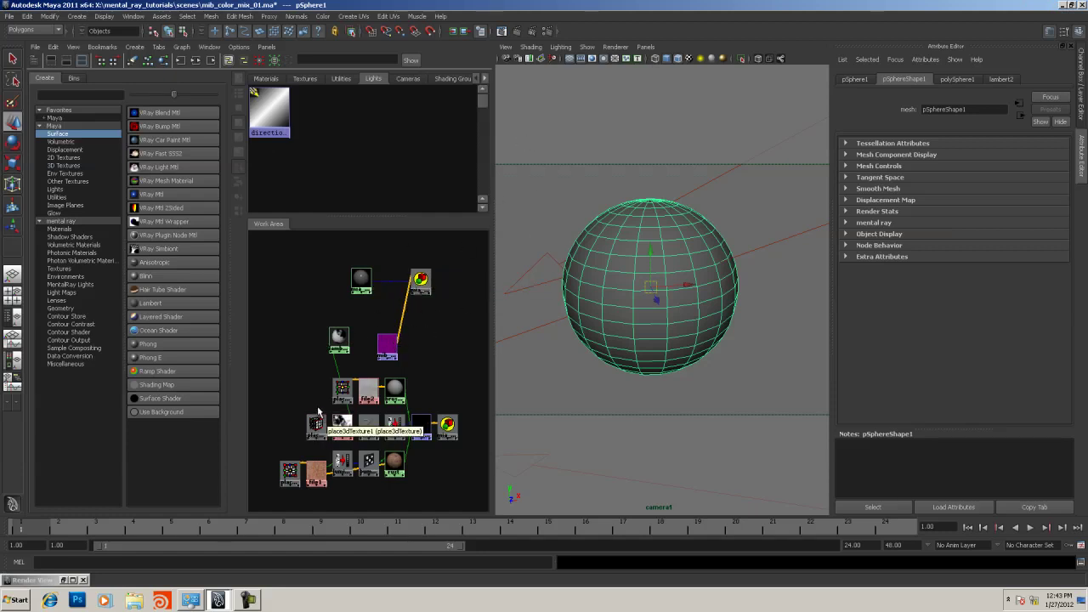
- Raise mib_color_mix2's Weight 1 from 0.500 to 1.000 and start linking brushed_metal to it
click(387, 346)
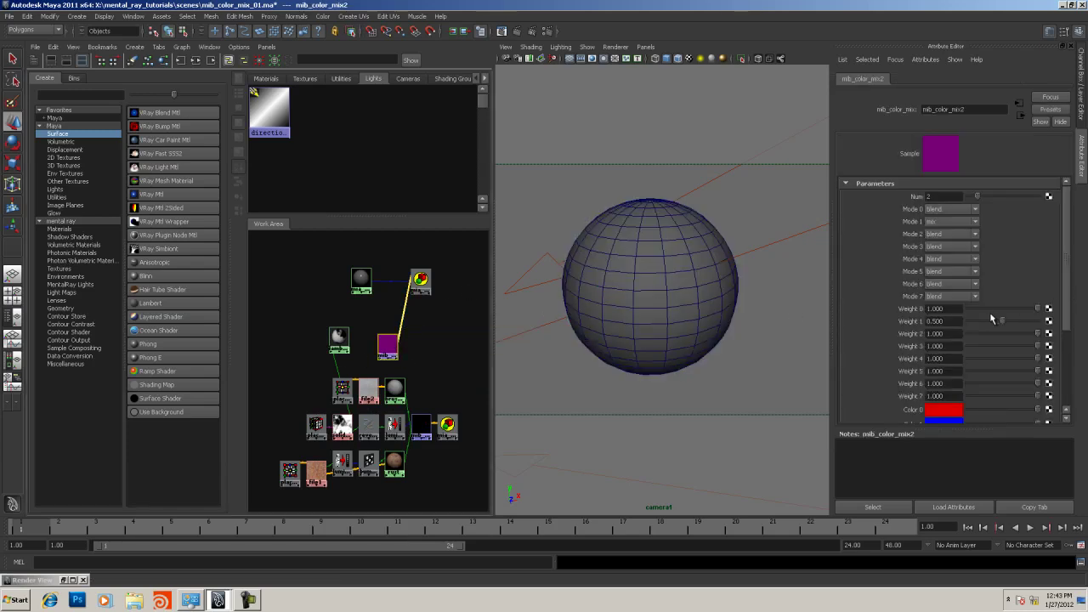
drag(1003, 321, 1072, 323)
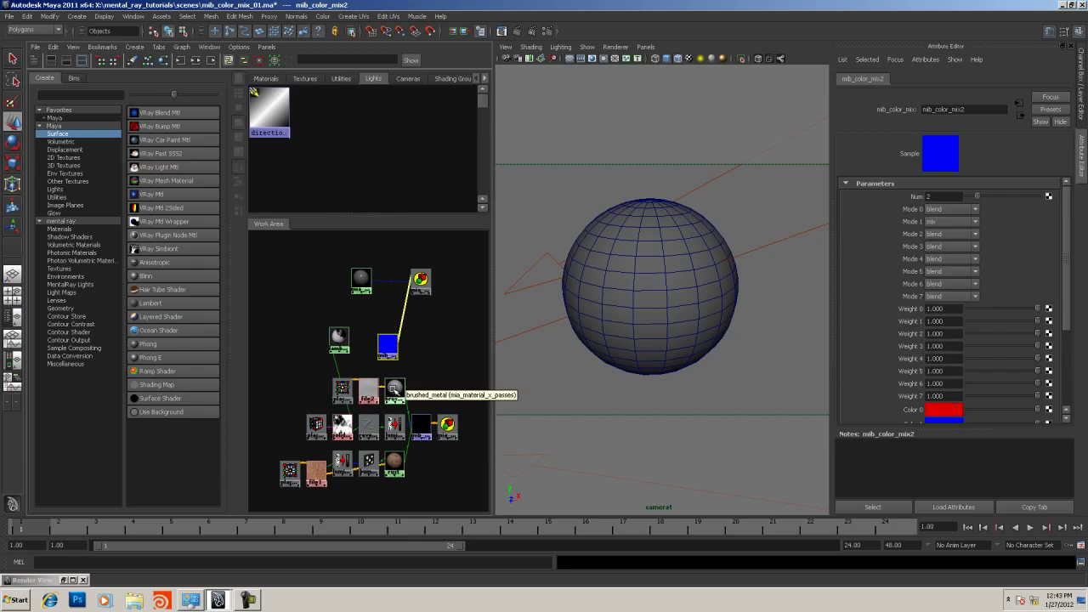
mouse_move(394, 389)
middle_down()
mouse_move(876, 434)
mouse_move(440, 450)
mouse_move(387, 388)
middle_up()
click(413, 405)
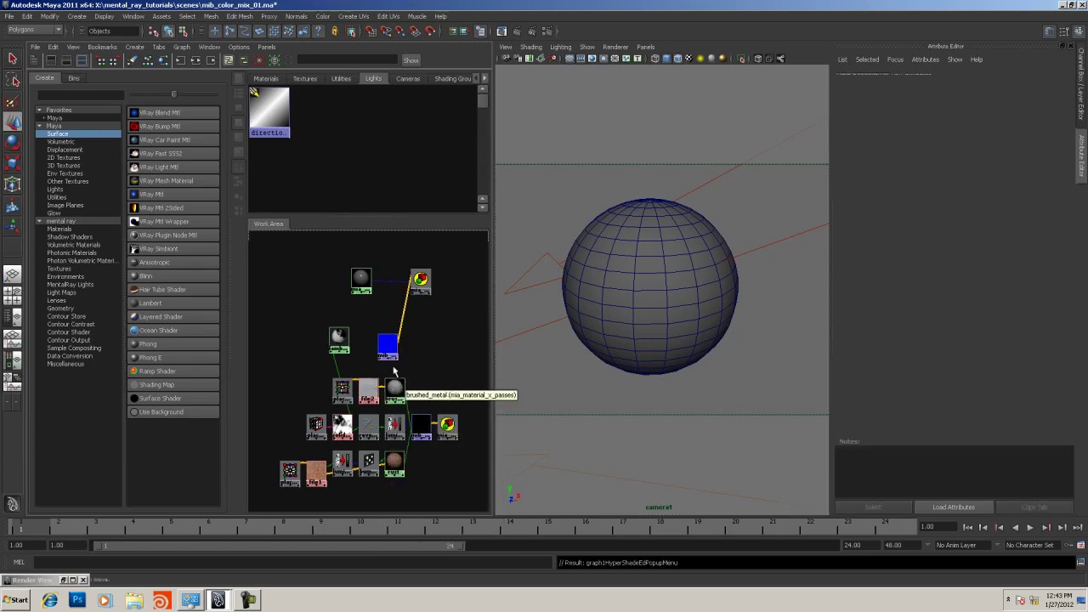
click(401, 321)
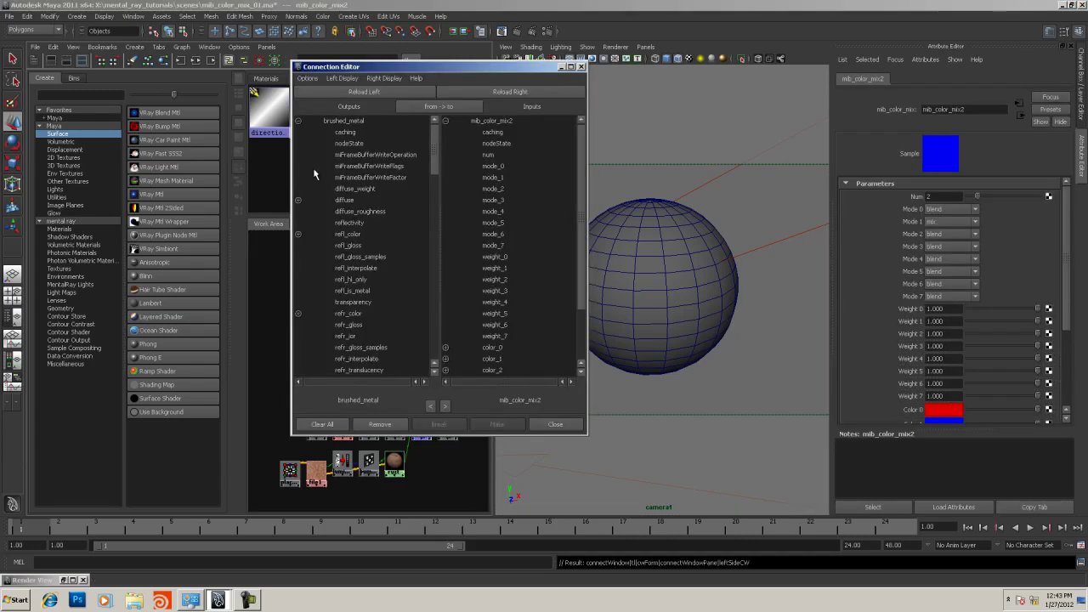
- Connect brushed_metal.result to mib_color_mix2's color_0 in the Connection Editor
drag(353, 70, 343, 99)
click(333, 108)
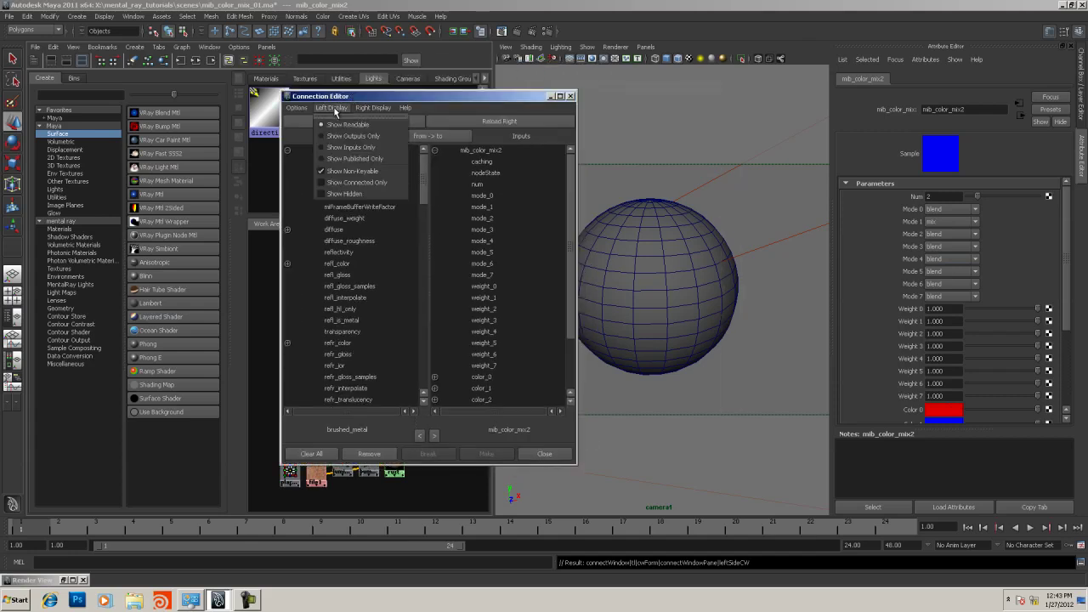
click(350, 136)
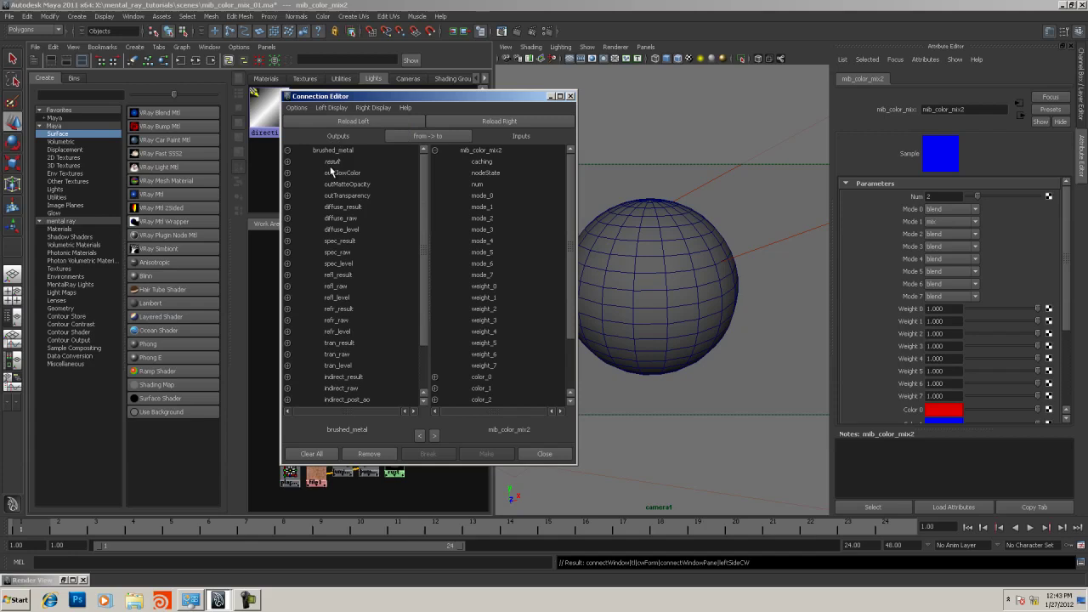
click(332, 161)
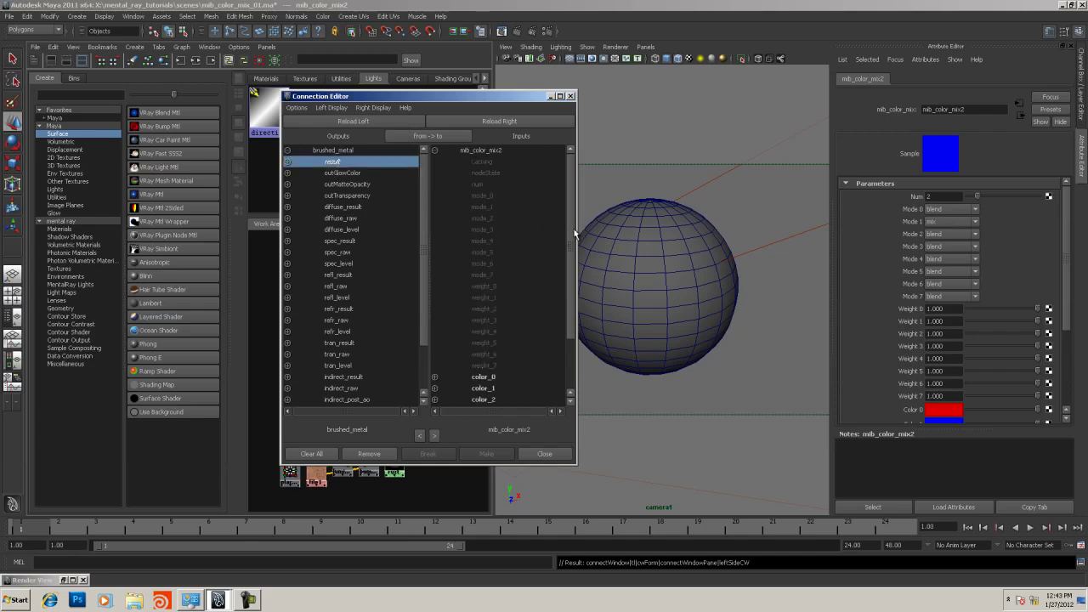
drag(574, 234, 572, 274)
click(492, 324)
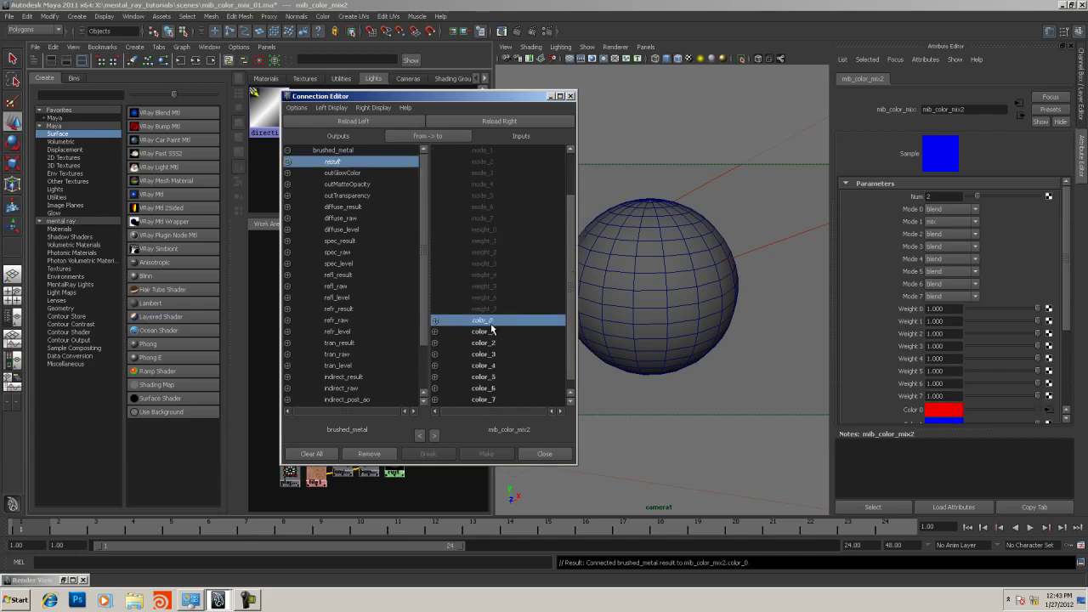
click(544, 453)
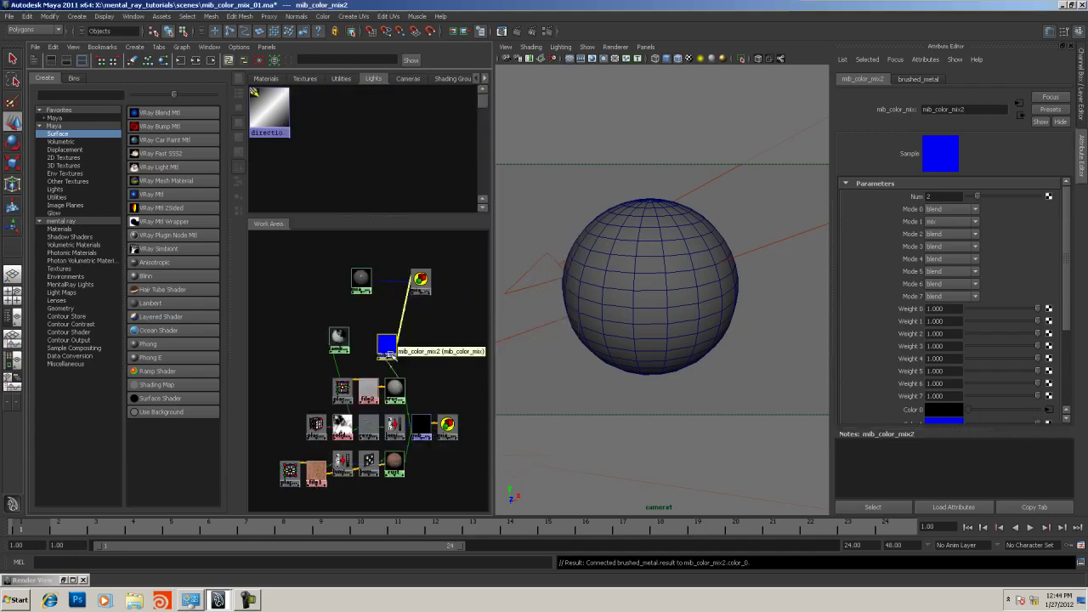
right_click(393, 465)
- Select mib_color_mix2 and drag the rust shader onto its Color 1 attribute
click(436, 383)
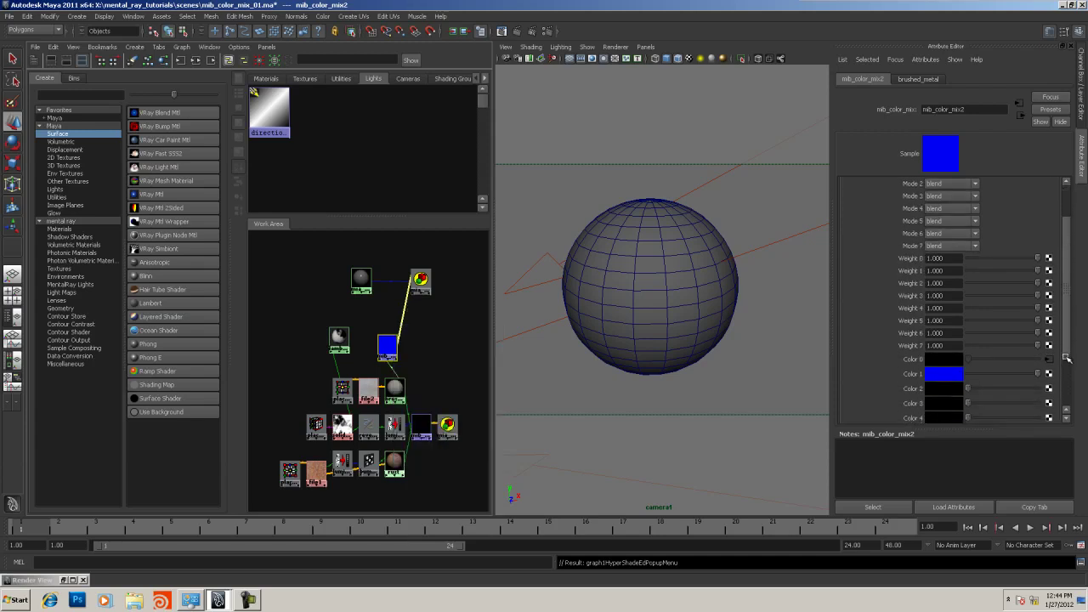
click(436, 383)
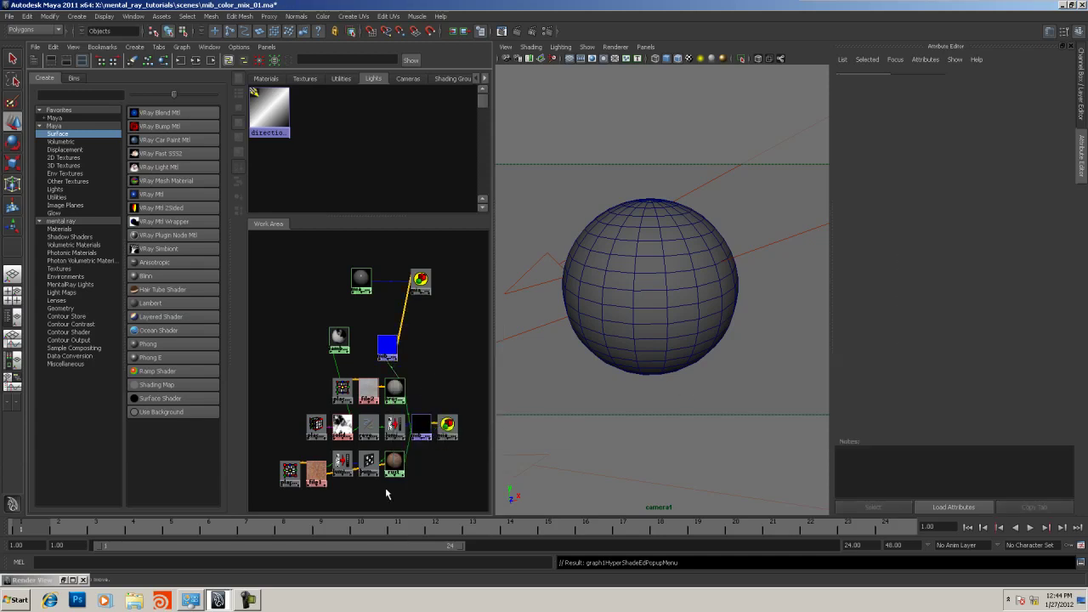
click(384, 347)
middle_drag(393, 465, 955, 383)
- Connect rust.result to color_1 in the Connection Editor and move the mix node up-right
click(331, 108)
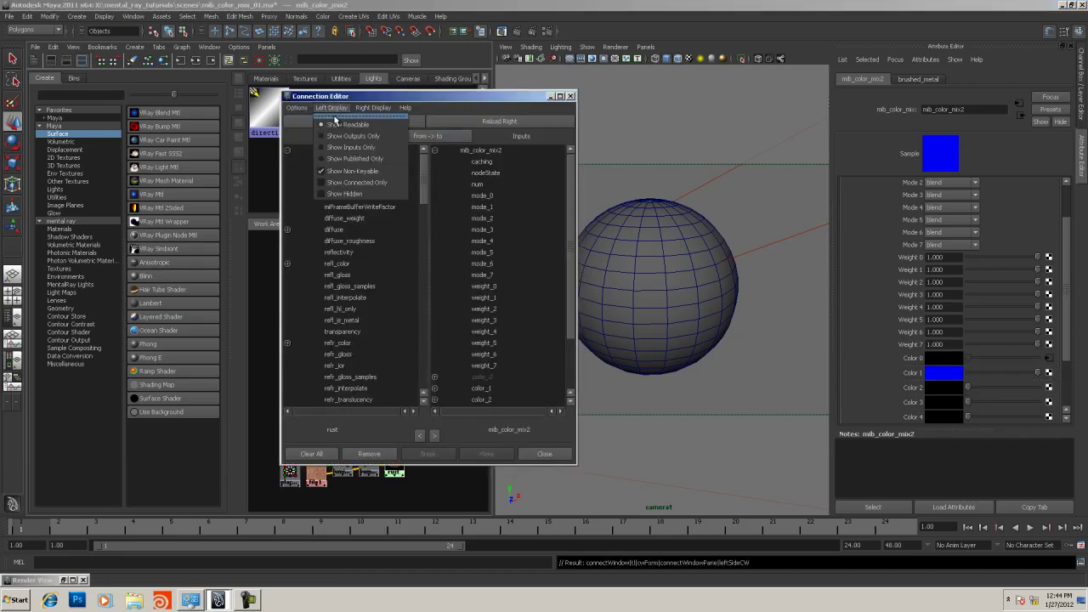
click(344, 124)
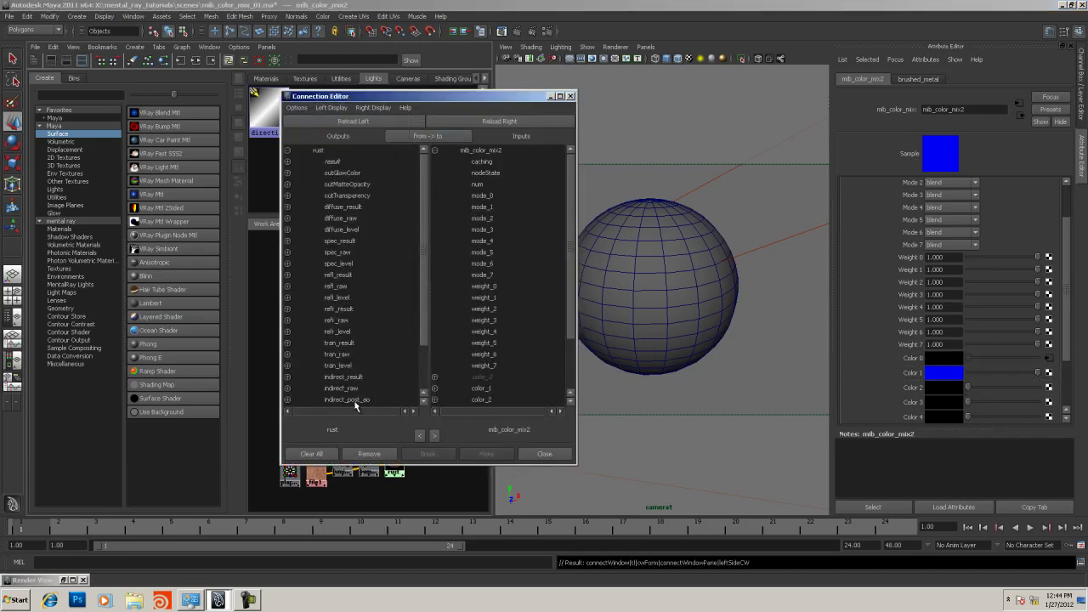
click(332, 162)
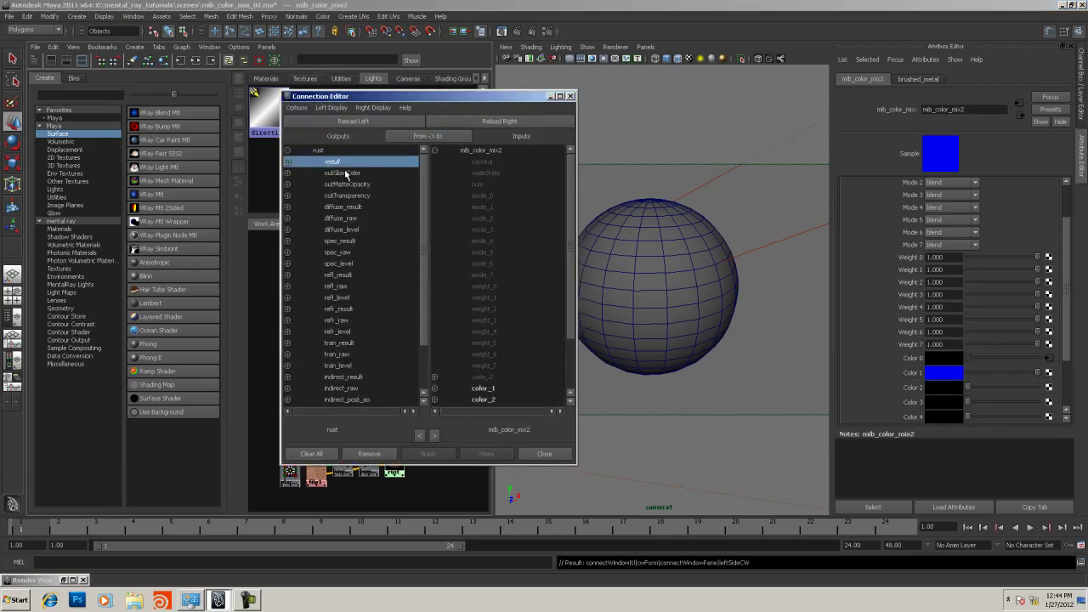
click(482, 389)
click(545, 454)
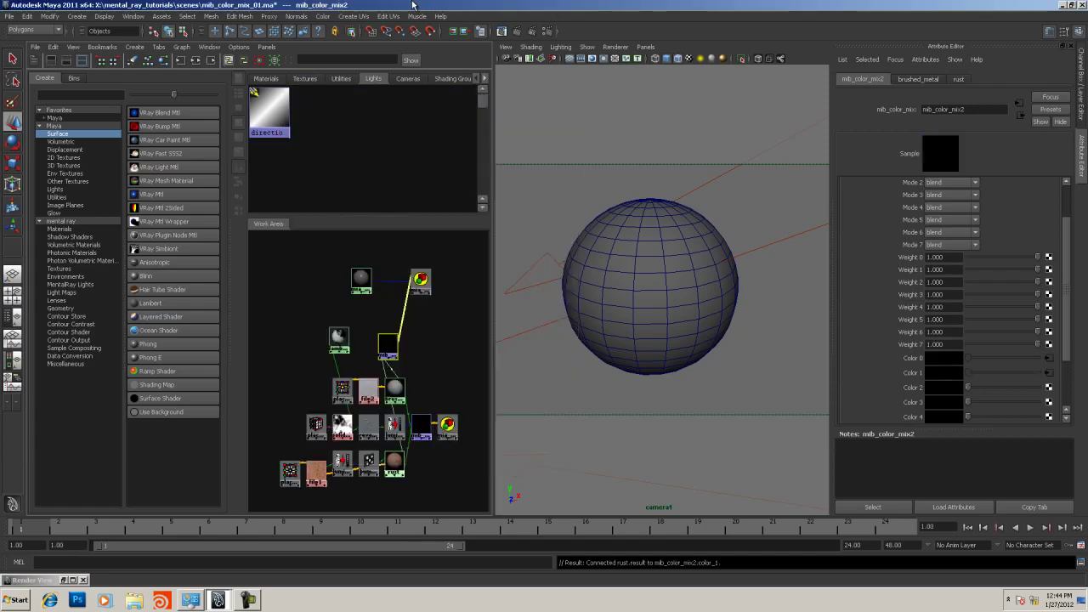
drag(400, 364, 474, 341)
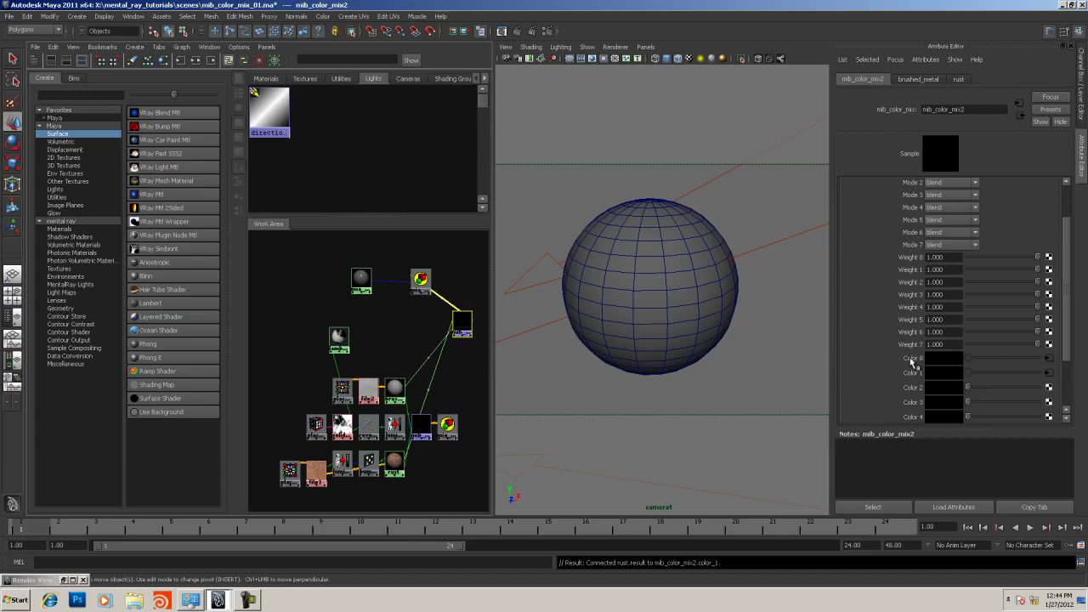
scroll(1066, 348, up, 2)
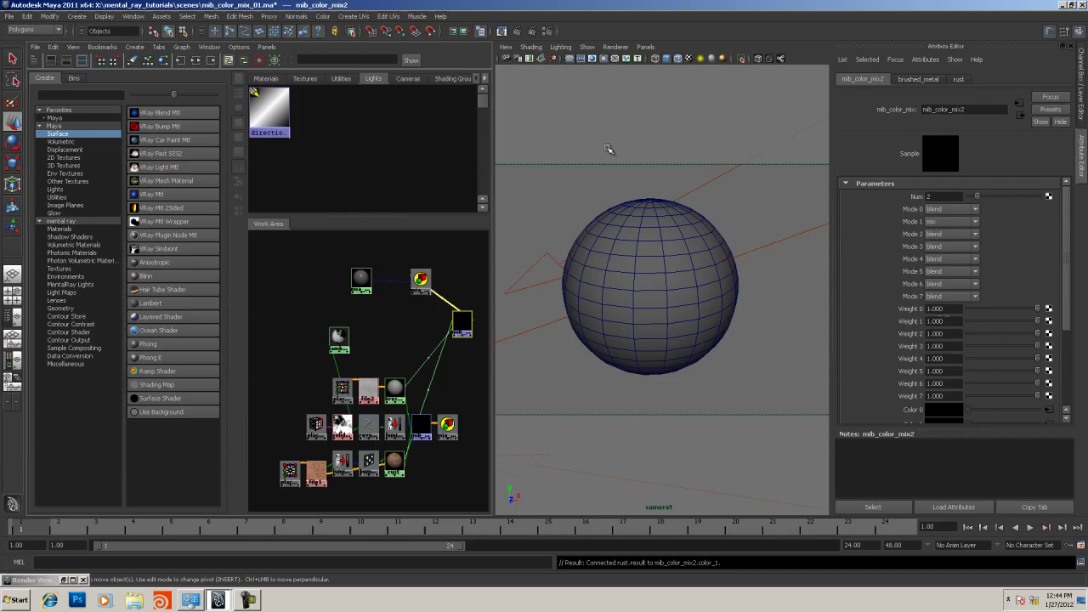
- Re-render the sphere in mental ray, showing a rusty brown textured surface
click(501, 33)
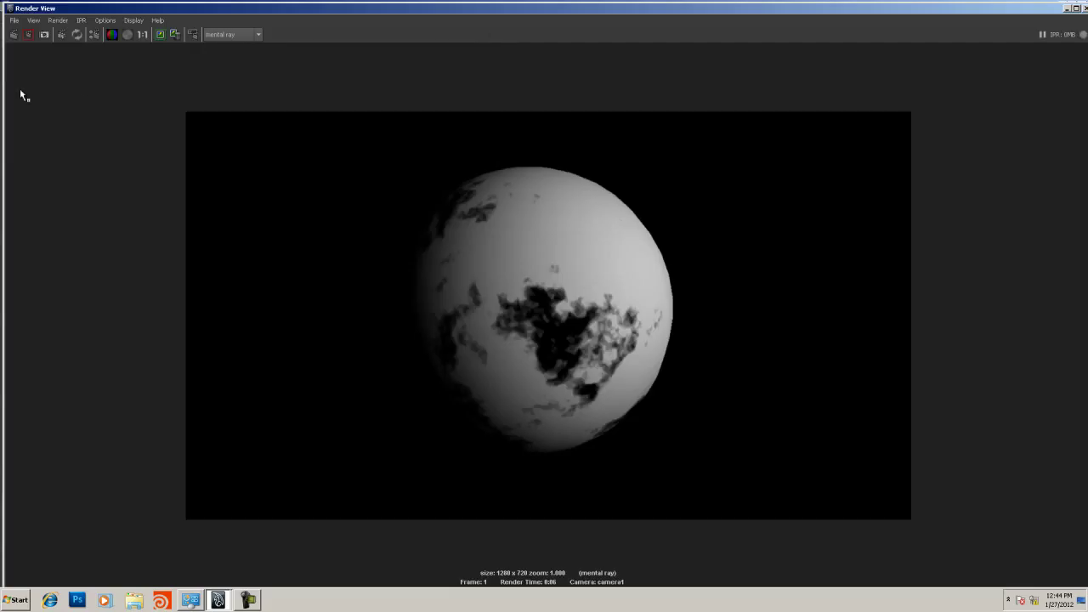
click(13, 34)
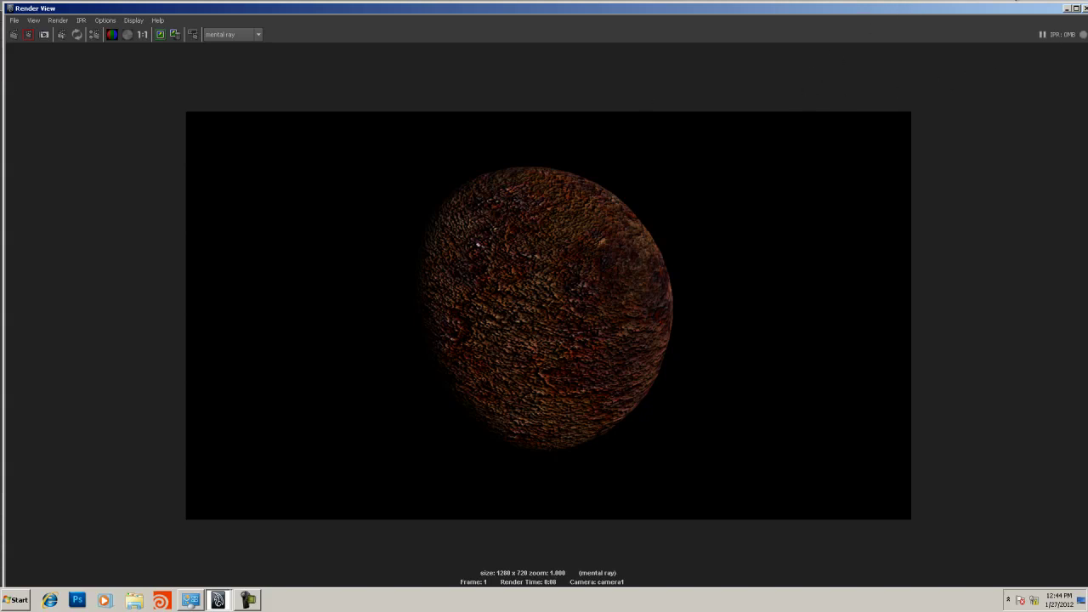
click(1066, 9)
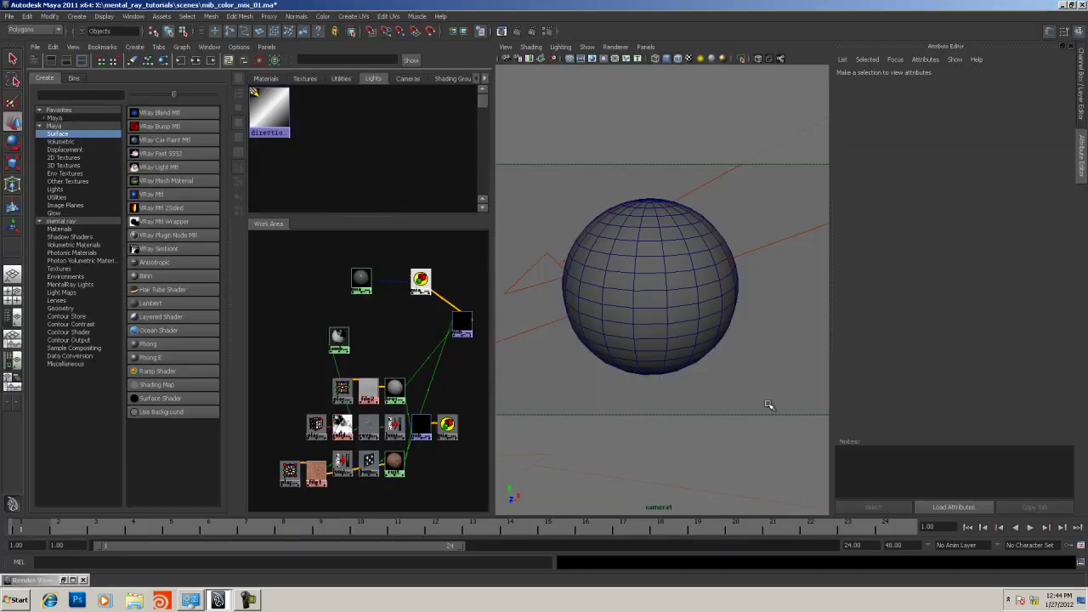
- Connect solidFractal1's alpha to mib_color_mix2's Weight 1 as the blending mask
click(466, 321)
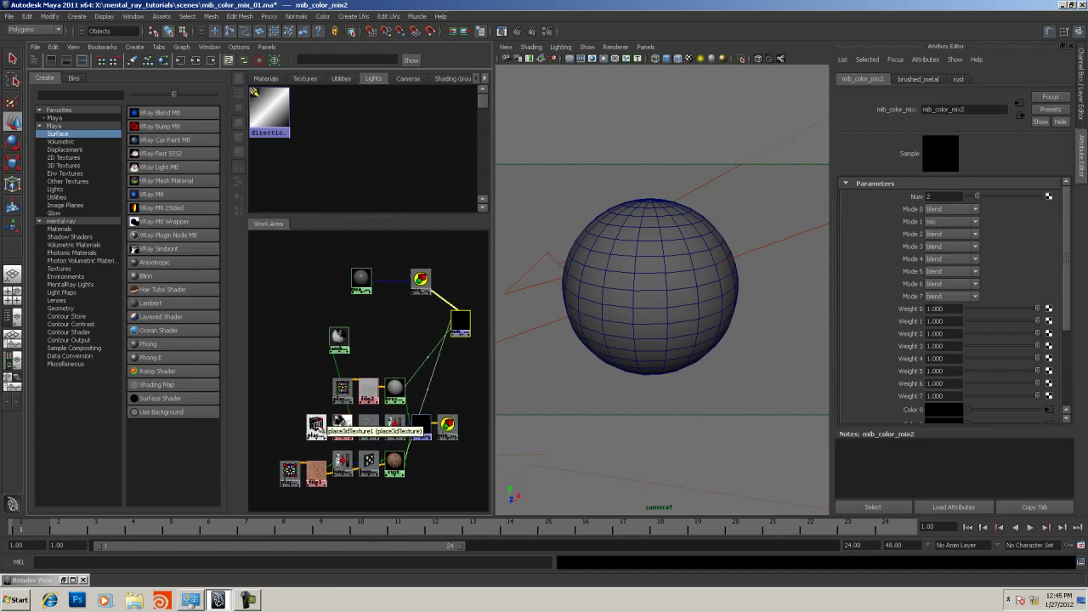
click(381, 435)
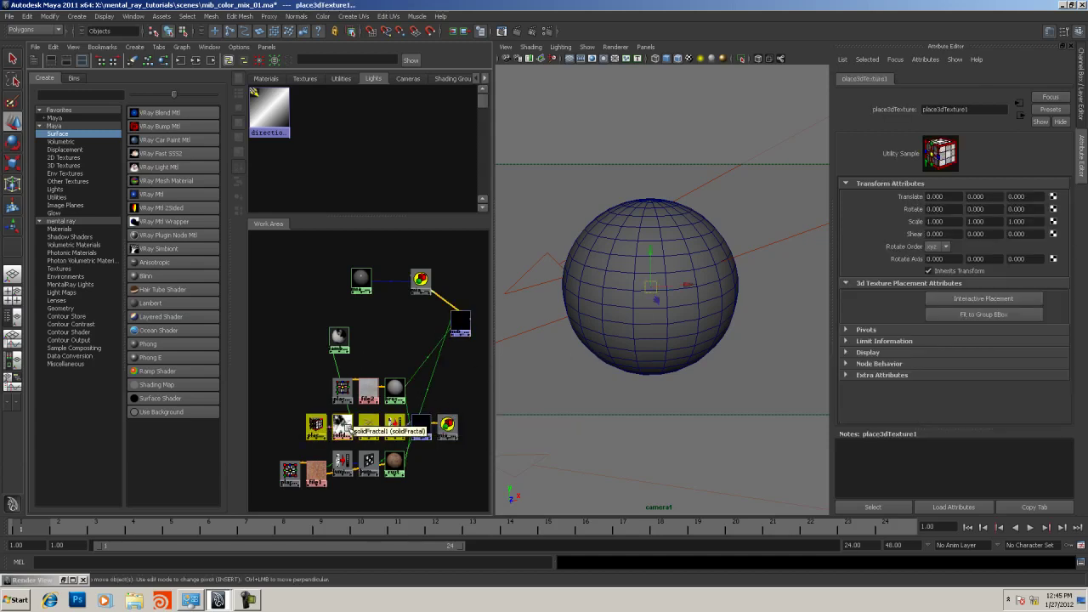
click(340, 425)
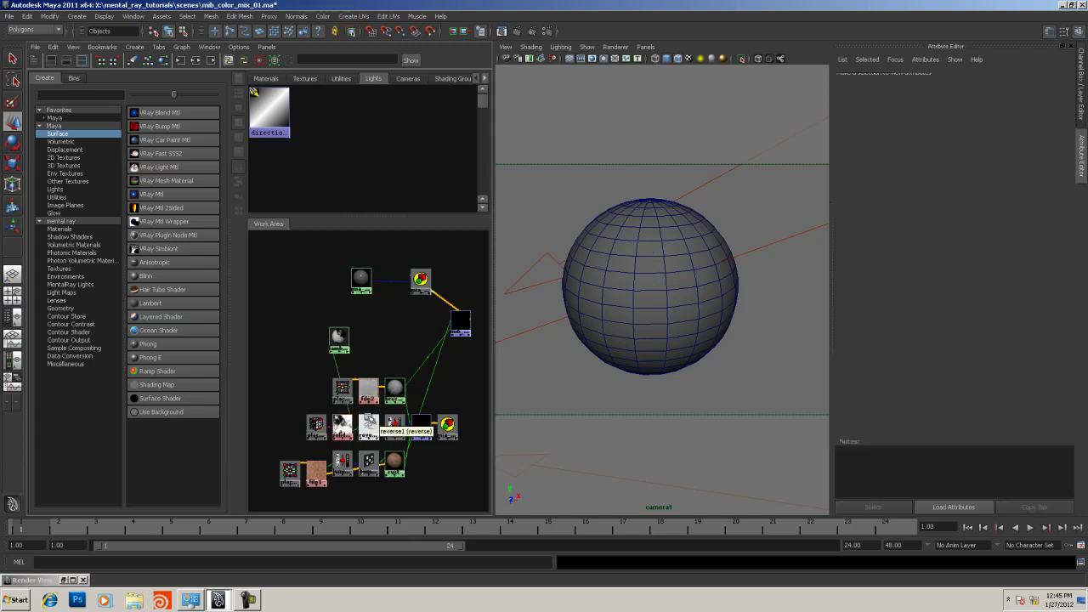
click(369, 425)
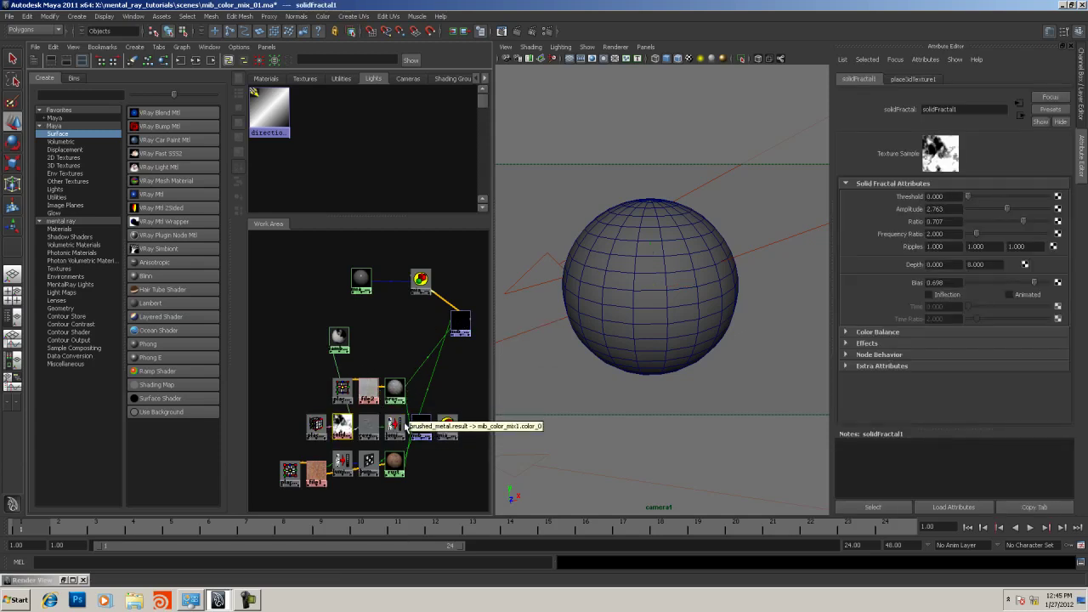
click(455, 332)
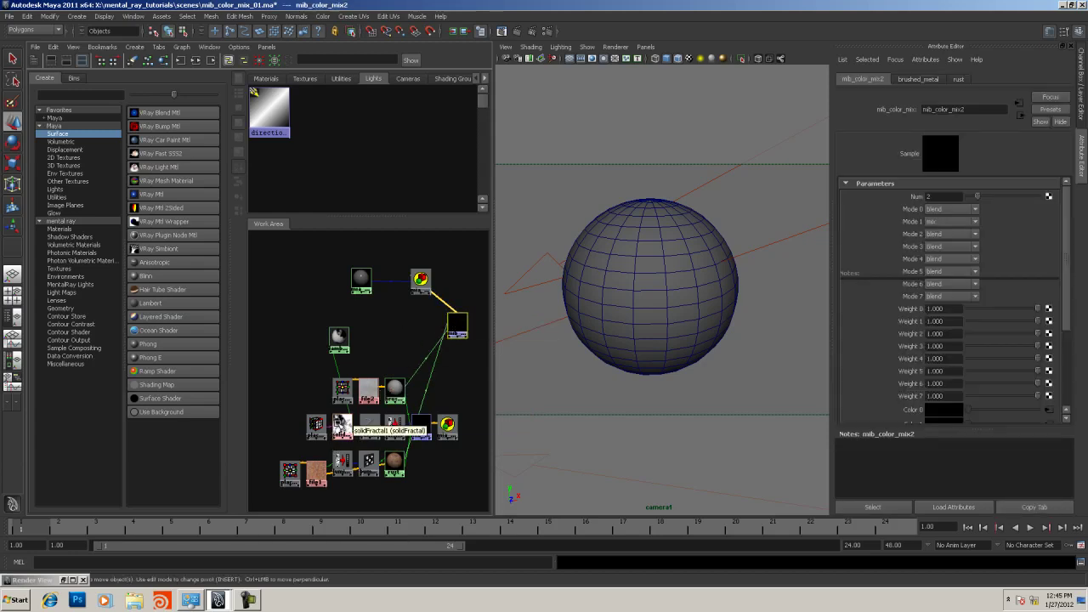
middle_drag(340, 427, 1051, 323)
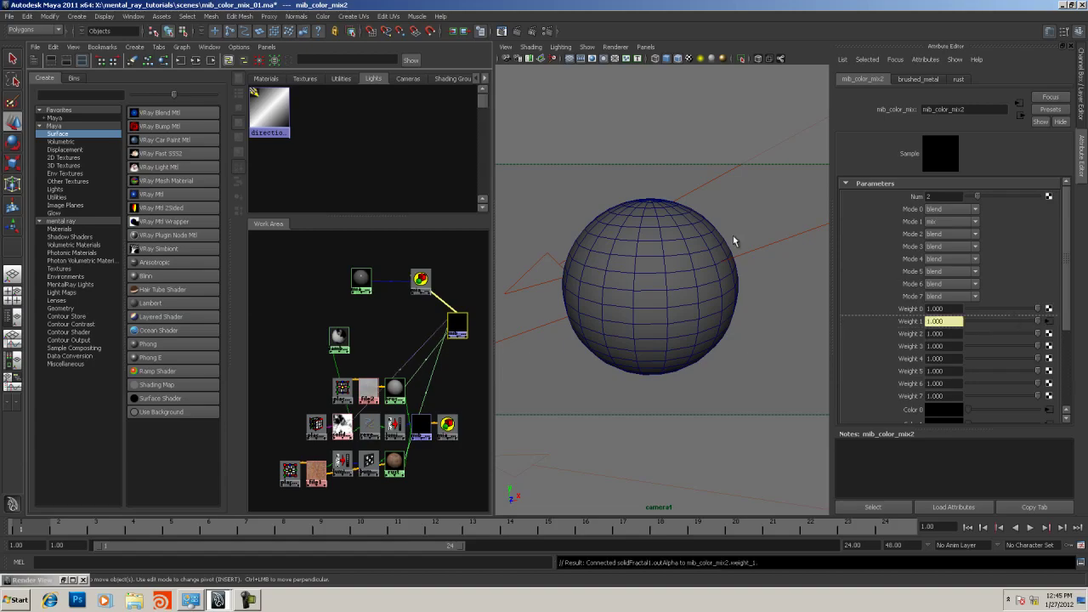
- Render the sphere to check the fractal-masked blend of rust and grey metal patches
click(501, 32)
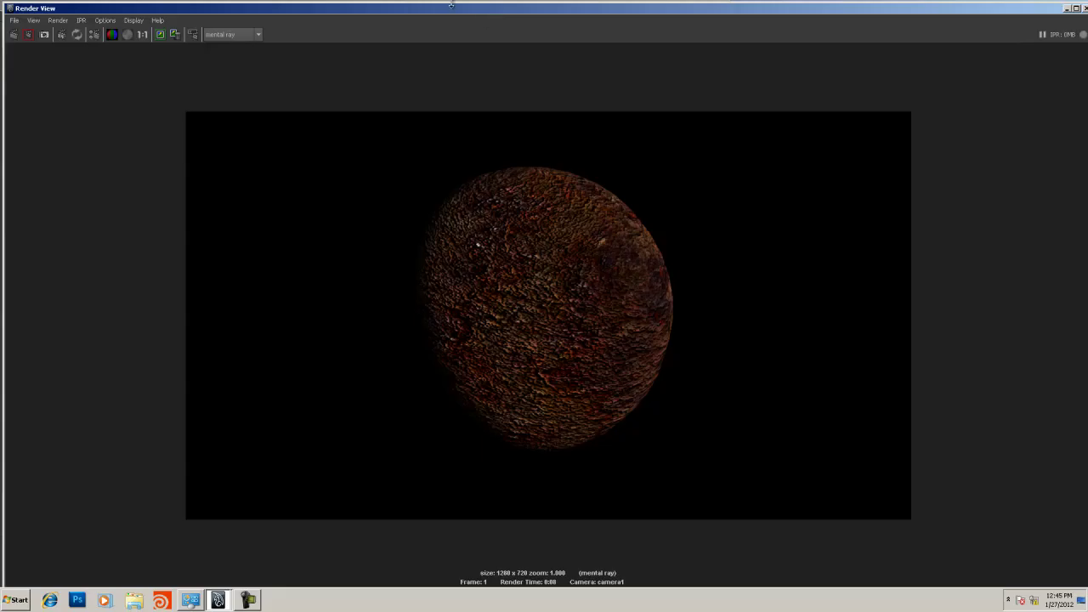
click(13, 35)
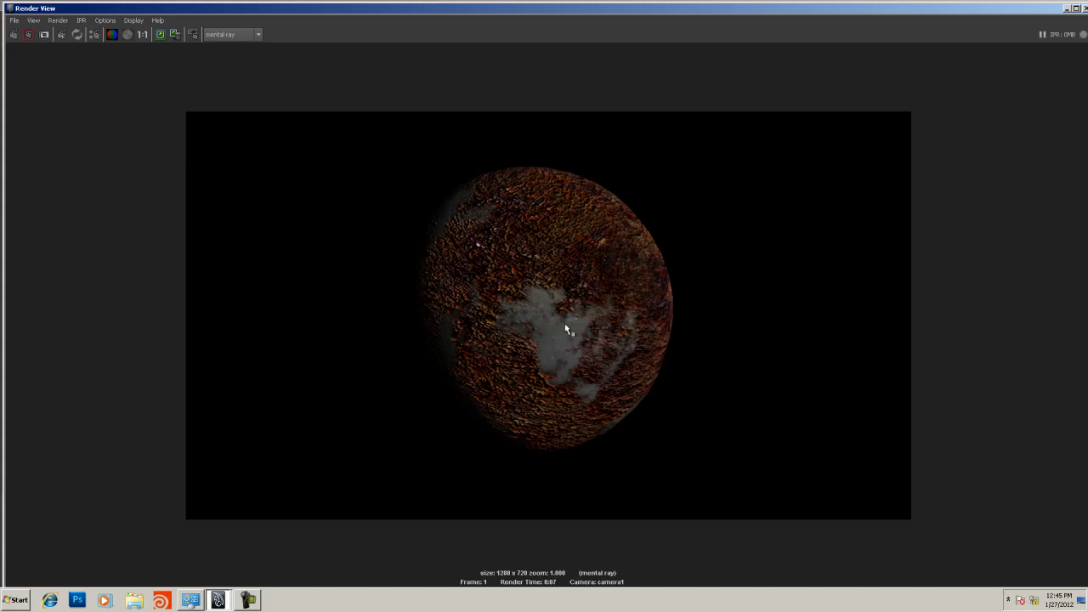
click(1066, 9)
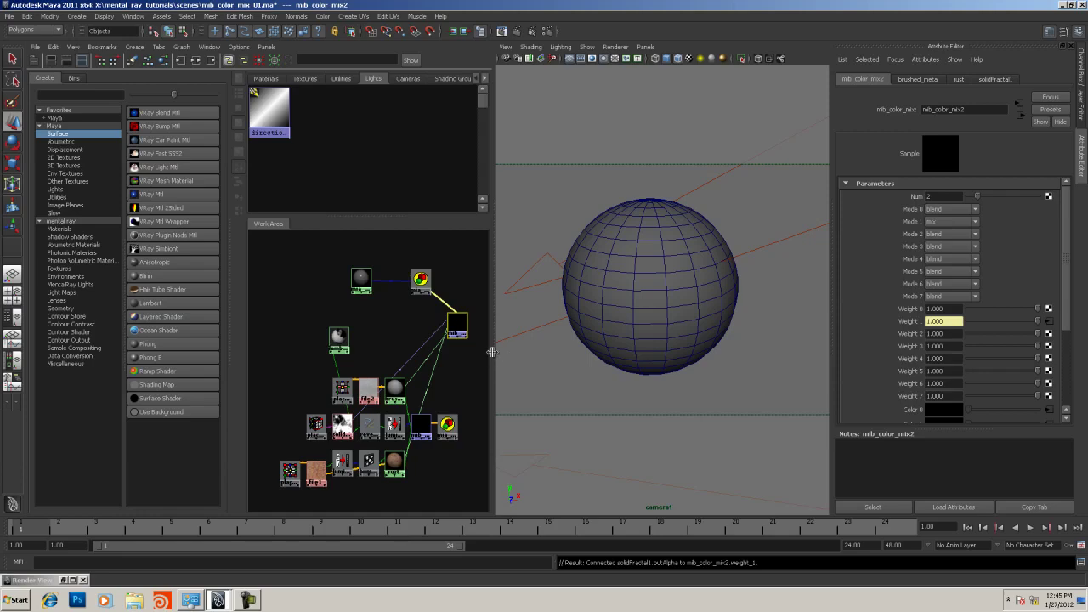
- Widen the Hypershade work area and bring the node network into view
drag(493, 351, 575, 350)
alt+middle_drag(485, 301, 547, 292)
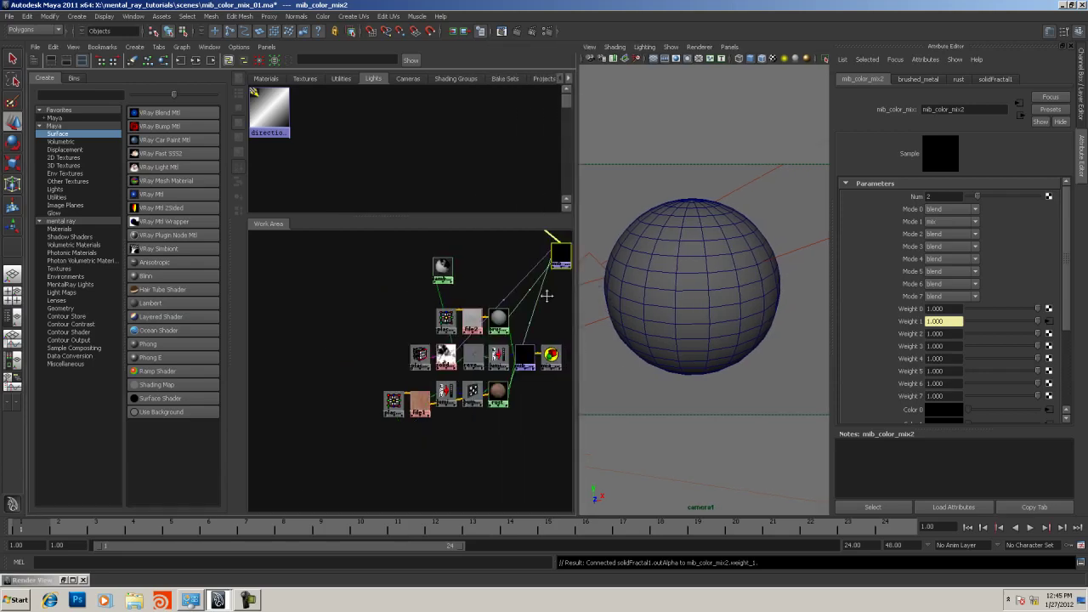
scroll(420, 329, up, 4)
scroll(420, 330, down, 1)
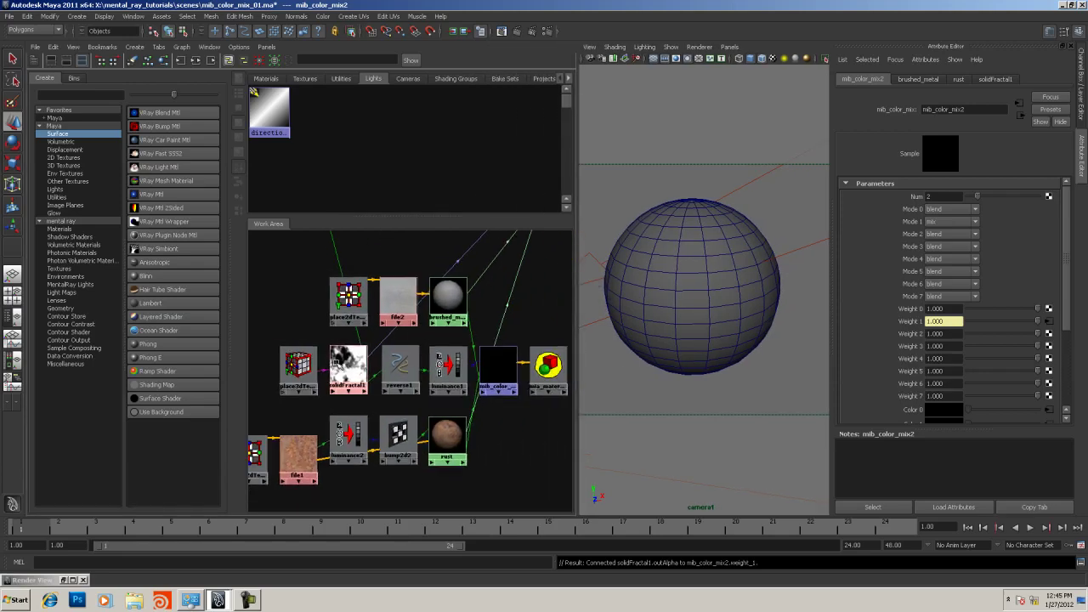
scroll(403, 367, down, 2)
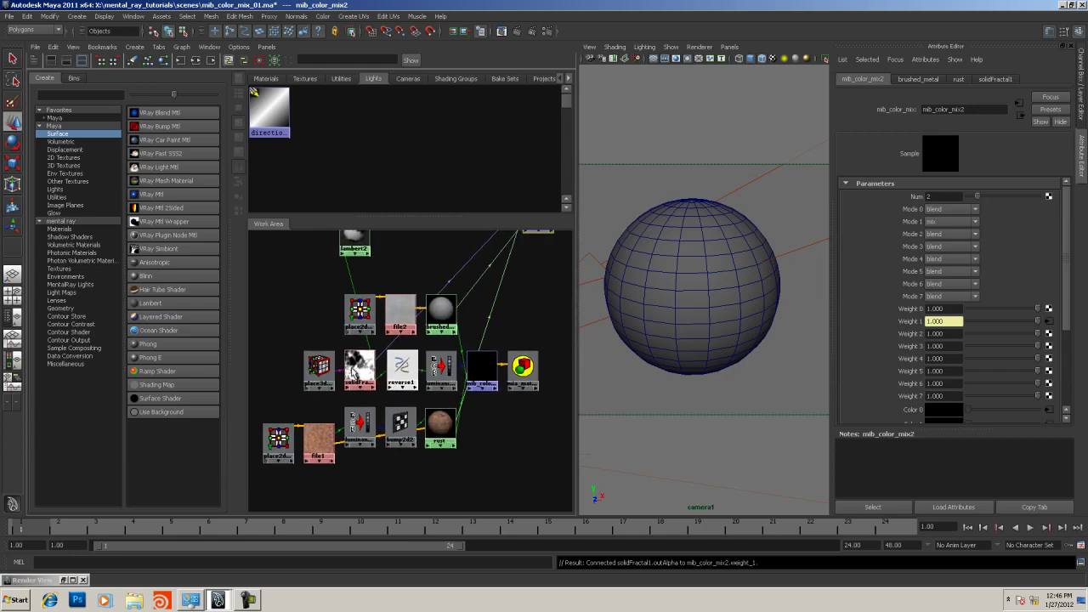
alt+middle_drag(333, 399, 312, 426)
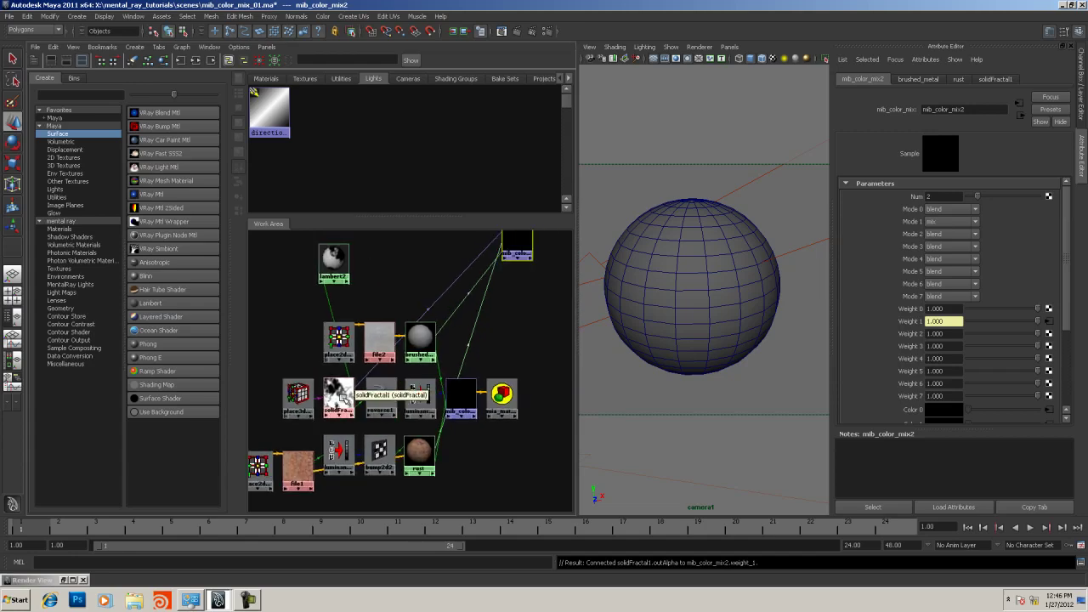
- Inspect solidFractal1, reverse1 and luminance1, then move mib_color_mix2 down near the network
click(340, 398)
click(381, 393)
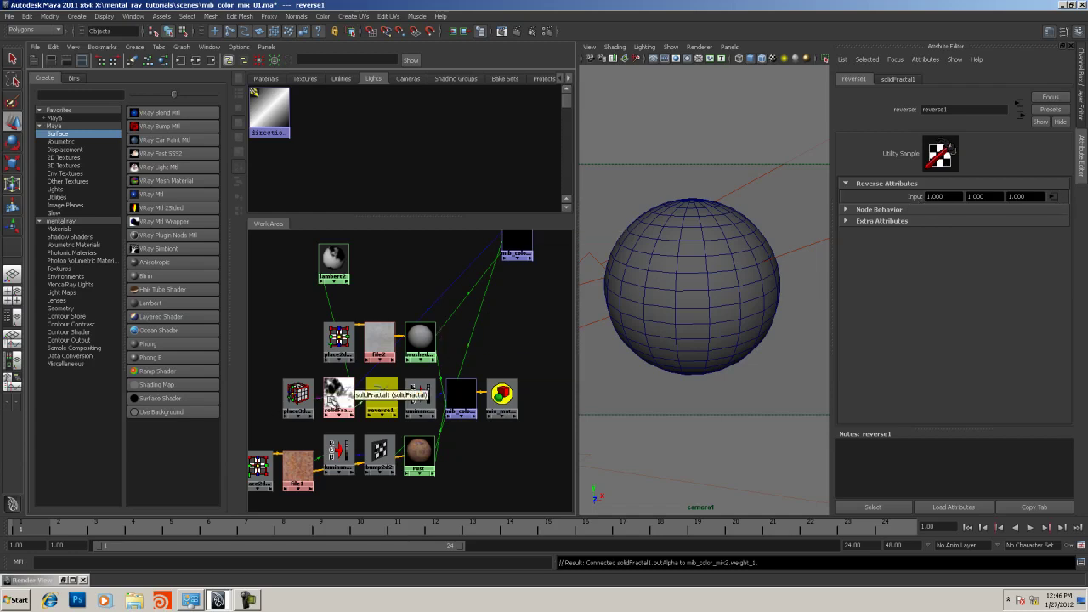
click(331, 399)
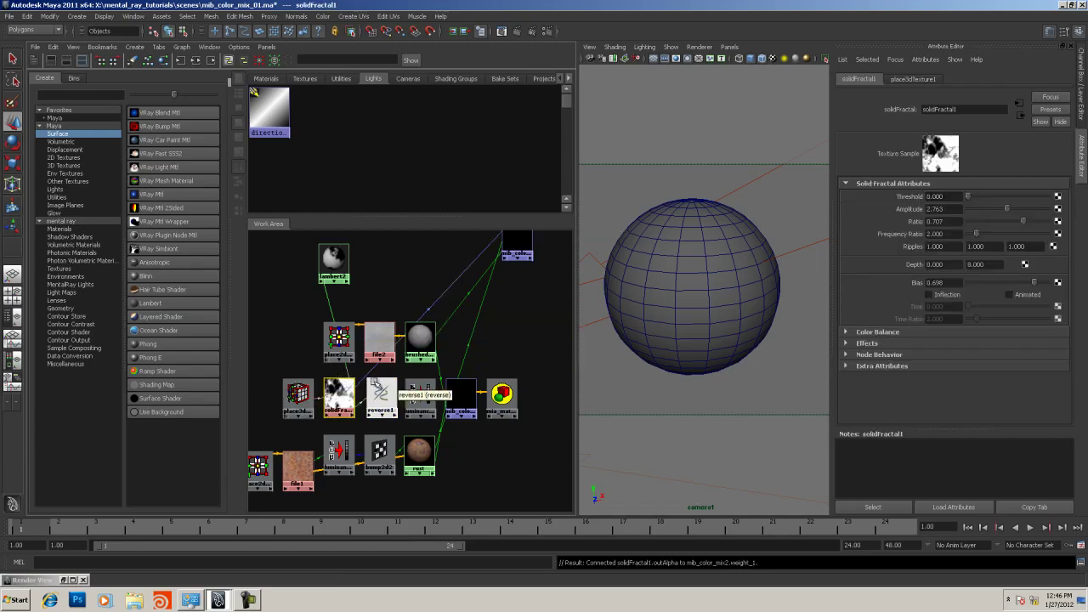
click(417, 393)
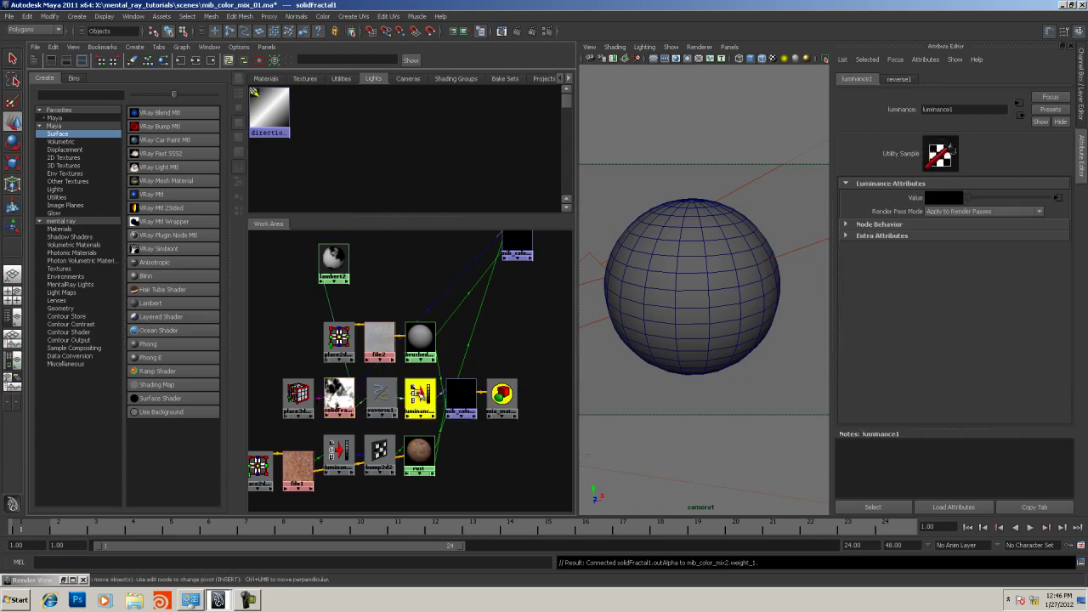
click(380, 396)
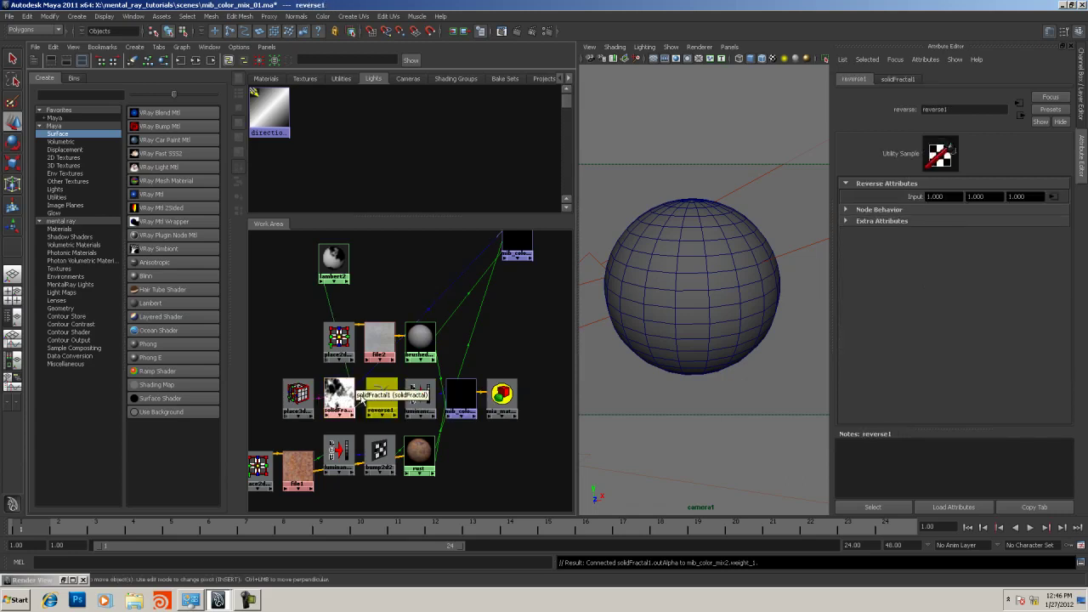
click(420, 396)
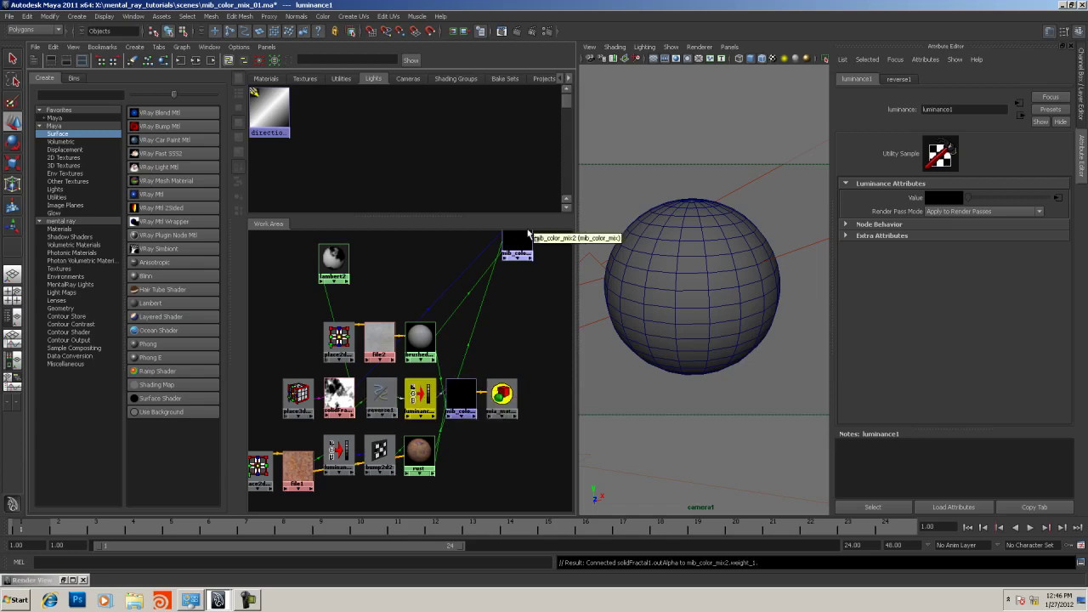
click(520, 245)
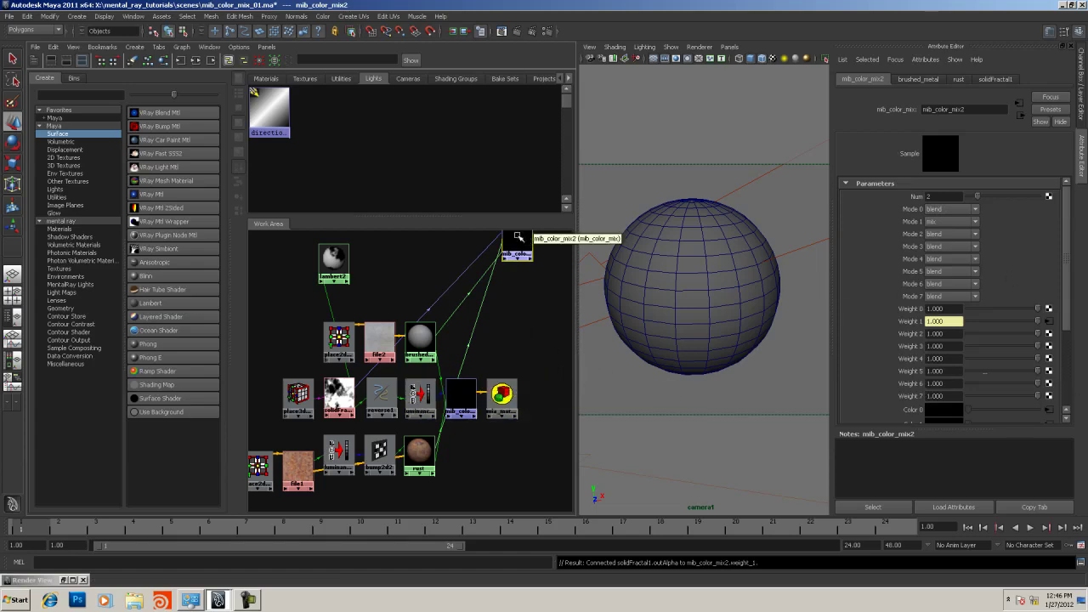
right_drag(519, 248, 518, 347)
- Connect luminance1's outValue to mib_color_mix2's Weight 1 and verify the link
click(481, 312)
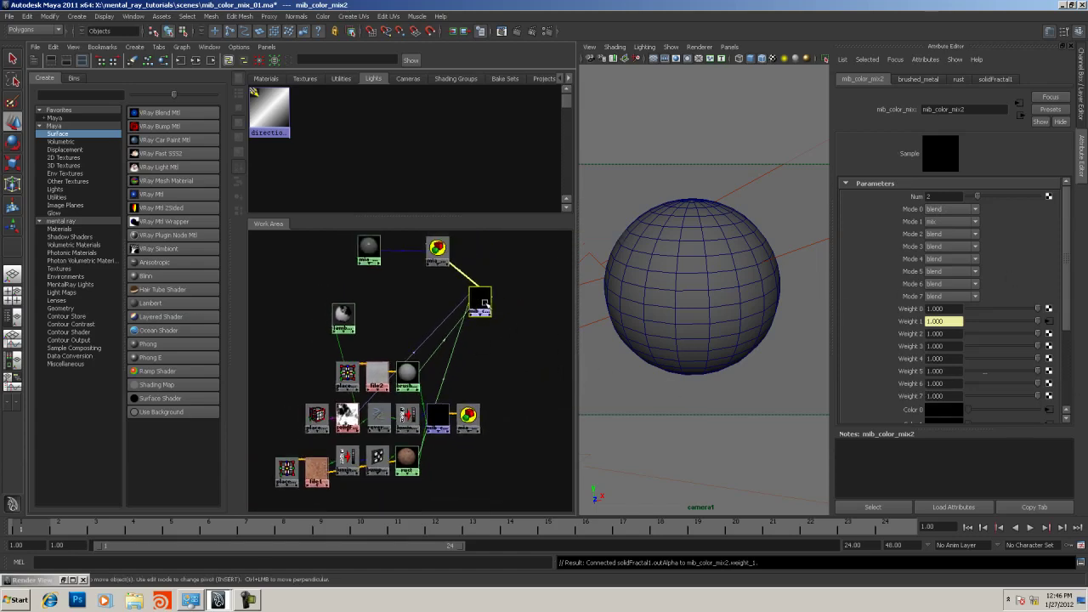
middle_drag(412, 415, 943, 322)
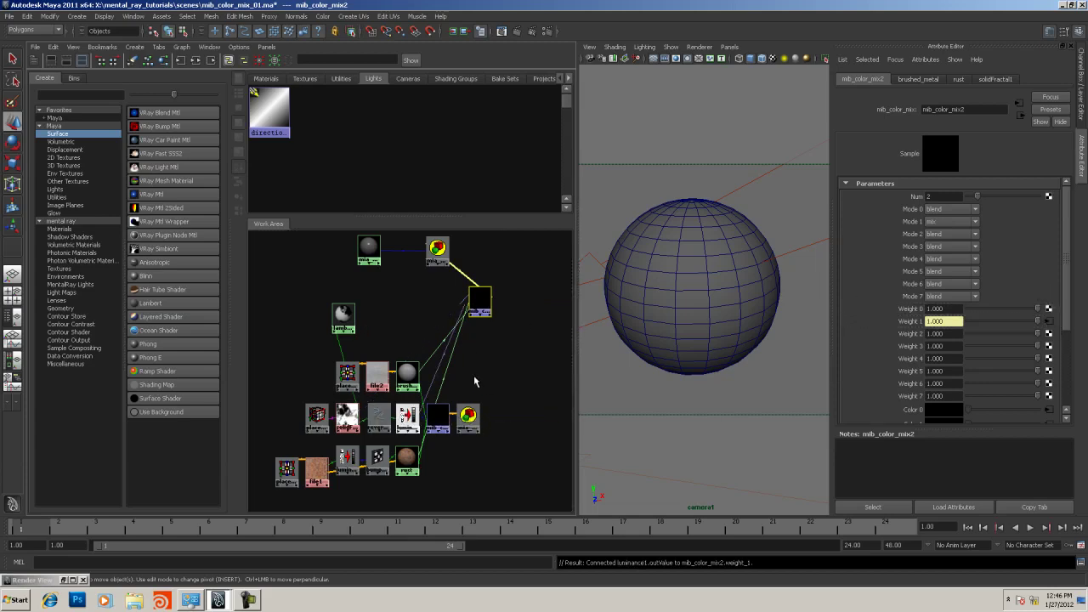
middle_drag(412, 416, 1041, 323)
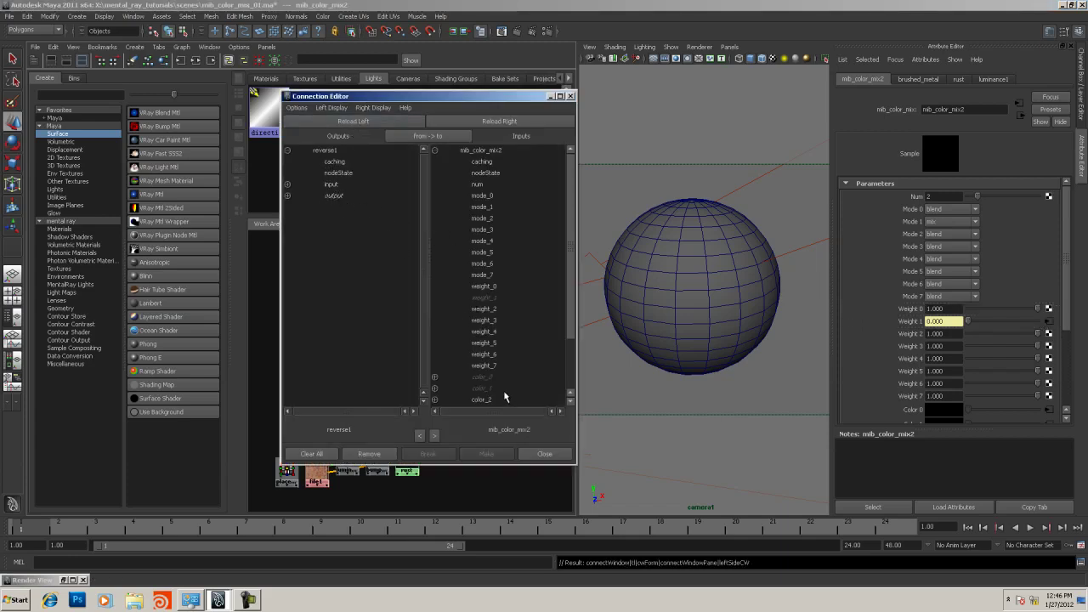
click(570, 97)
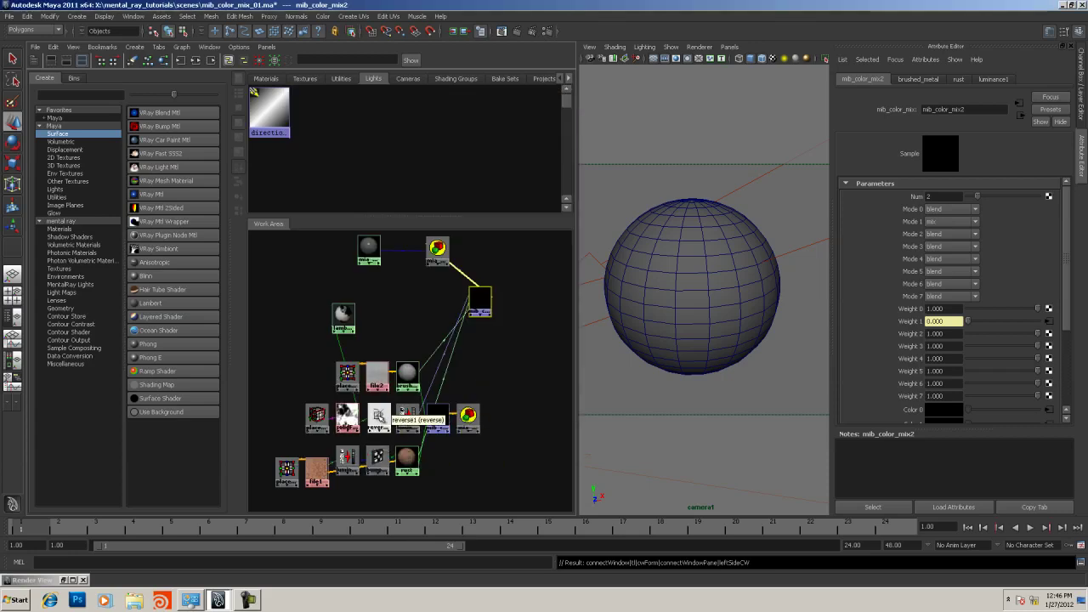
click(406, 418)
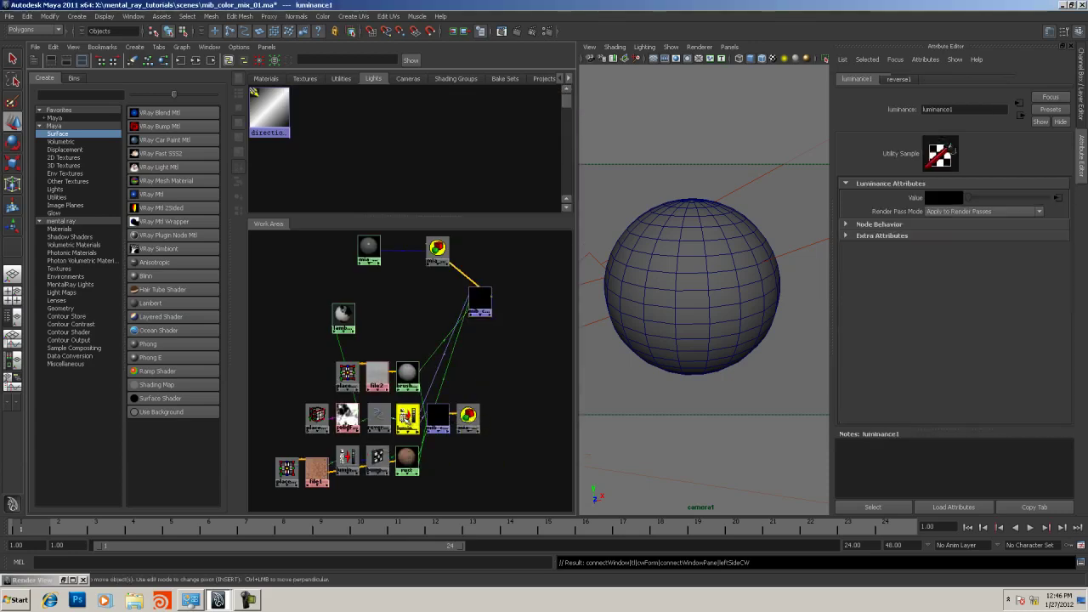
click(481, 299)
- Assign the mia_material_x_passes4SG shading group to pSphere1
middle_drag(715, 278, 715, 278)
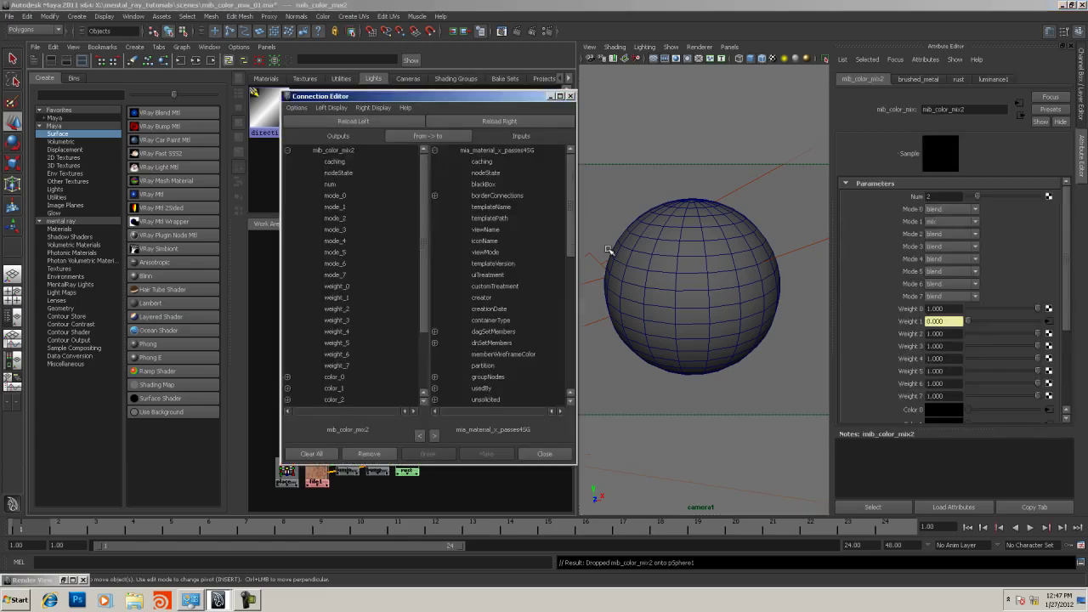
click(539, 451)
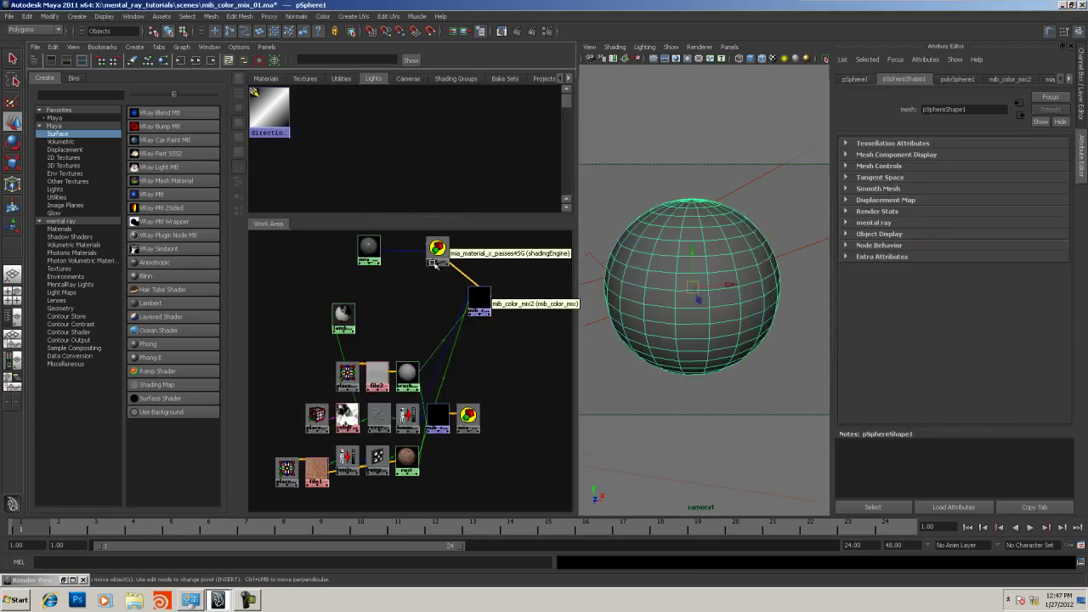
middle_drag(437, 248, 688, 245)
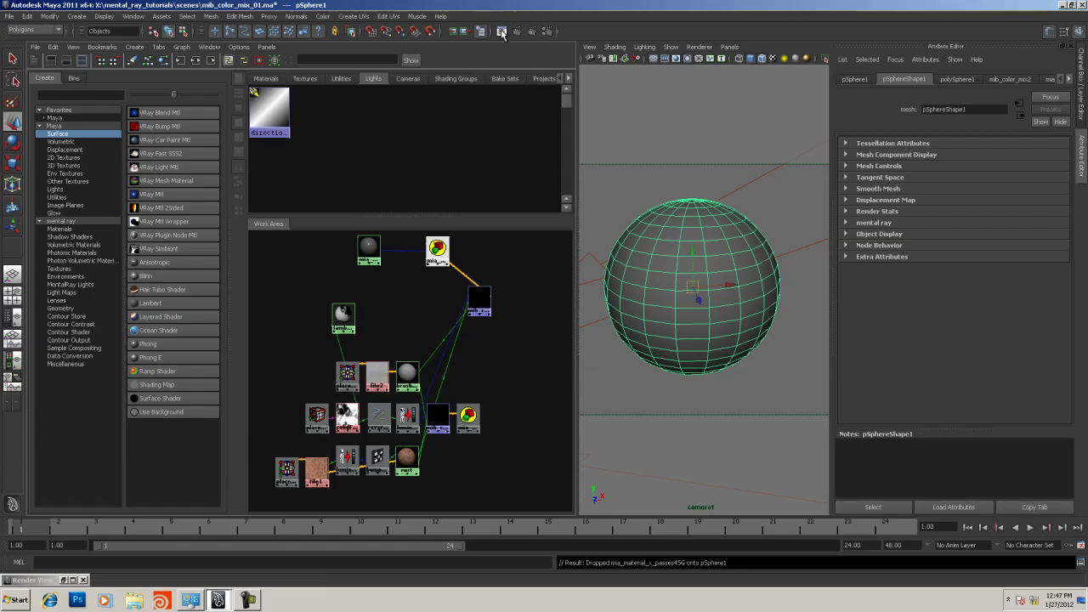